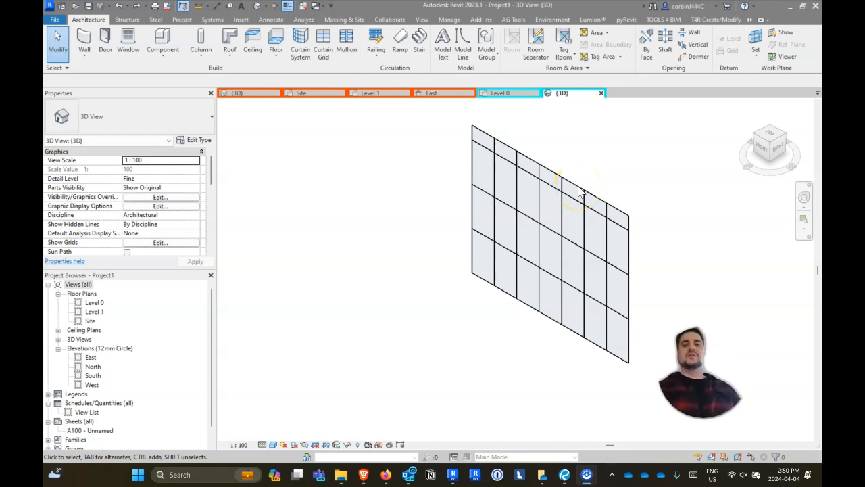
- Set the vertical grid spacing of the Curtain_Wall-Storefront type to 8.5"
{"action": "double_click", "coordinate": [579, 193]}
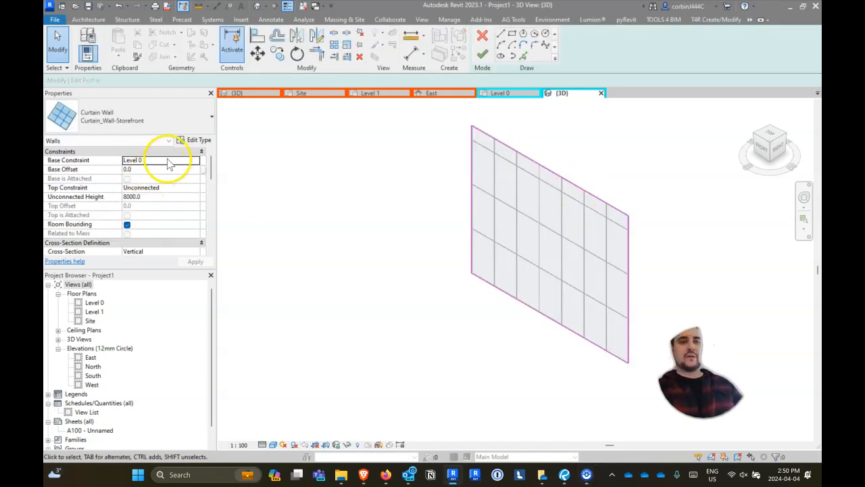
{"action": "left_click", "coordinate": [482, 54]}
{"action": "left_click", "coordinate": [194, 140]}
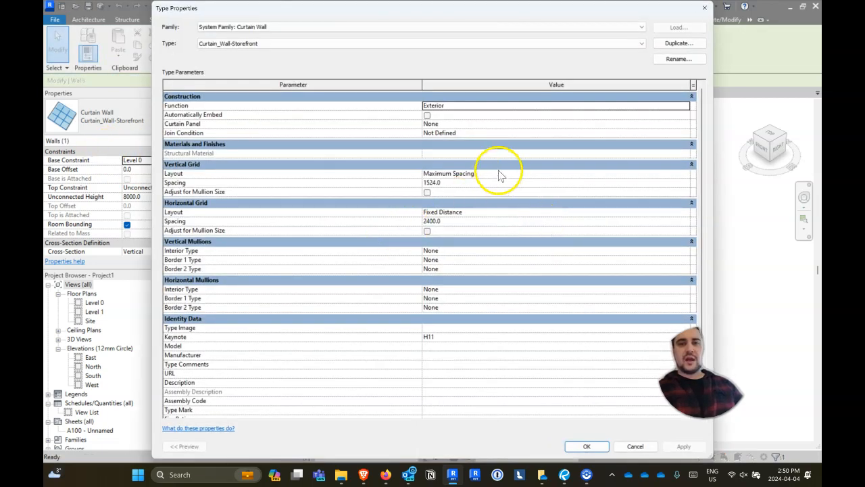
{"action": "left_click", "coordinate": [542, 182]}
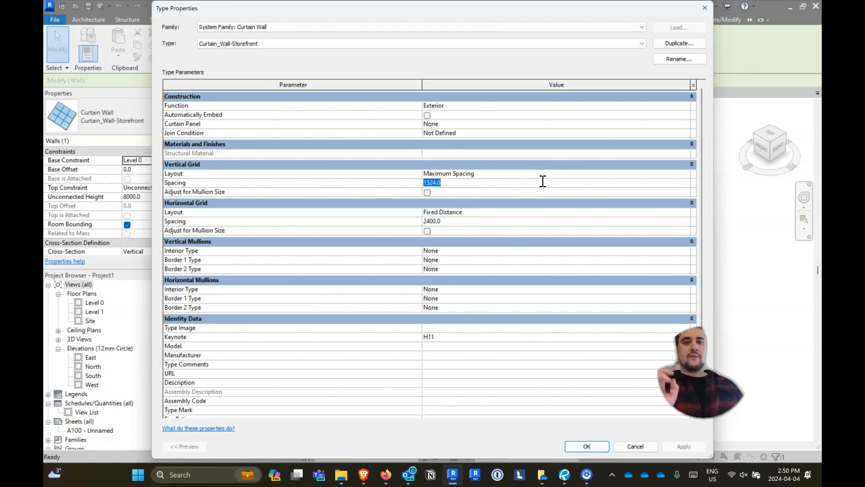
{"action": "type", "text": "8.5\""}
{"action": "key", "text": "Return"}
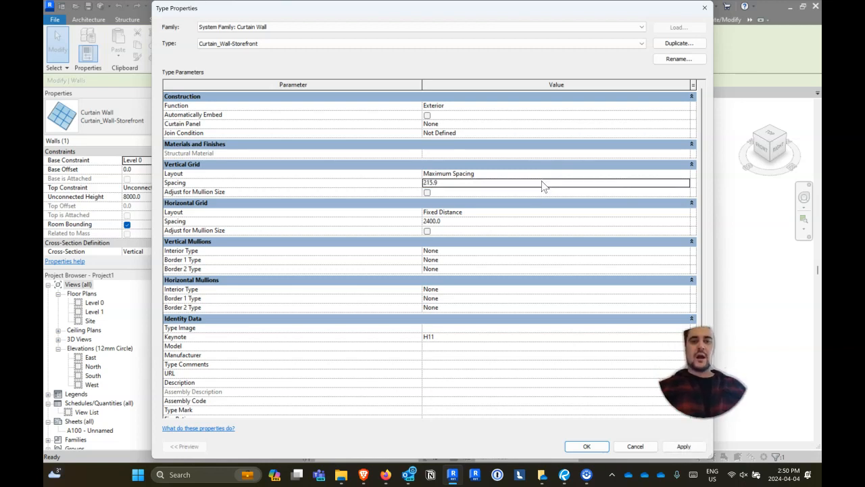
- Set the horizontal grid spacing of the curtain wall type to 4"
{"action": "left_click", "coordinate": [471, 222]}
{"action": "double_click", "coordinate": [471, 223]}
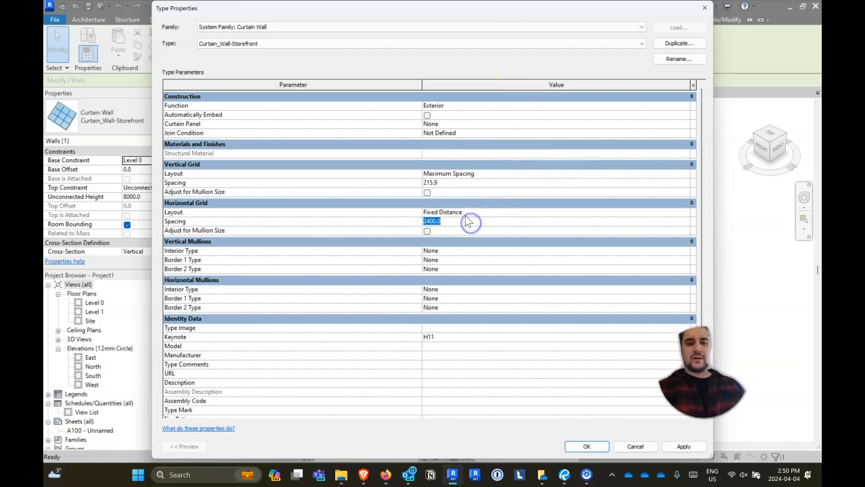
{"action": "type", "text": "4\""}
{"action": "key", "text": "Return"}
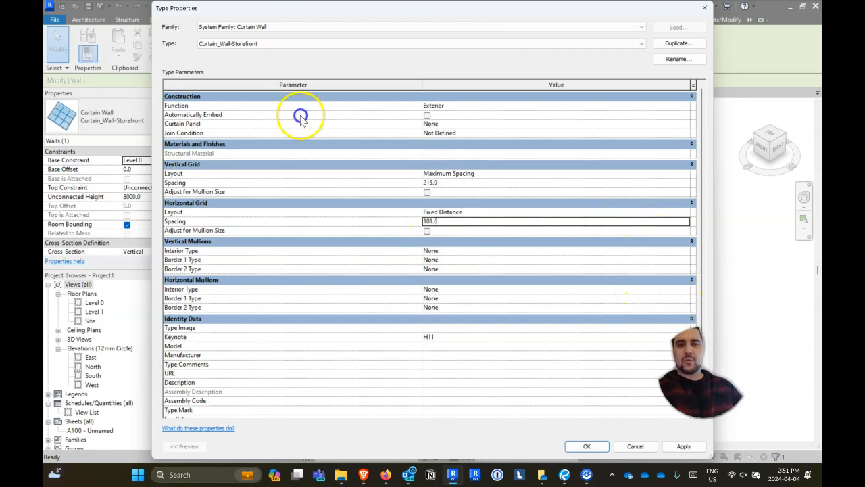
- Set the interior horizontal mullions to Rectangular Mullion : 50x150mm and the curtain panel to System Panel : Solid, and accept the type changes
{"action": "left_click", "coordinate": [684, 289]}
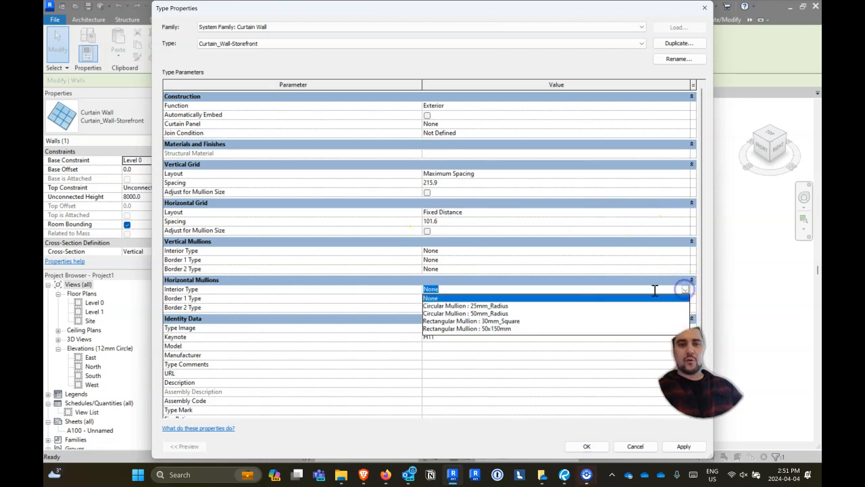
{"action": "left_click", "coordinate": [507, 328]}
{"action": "left_click", "coordinate": [685, 125]}
{"action": "left_click", "coordinate": [685, 125]}
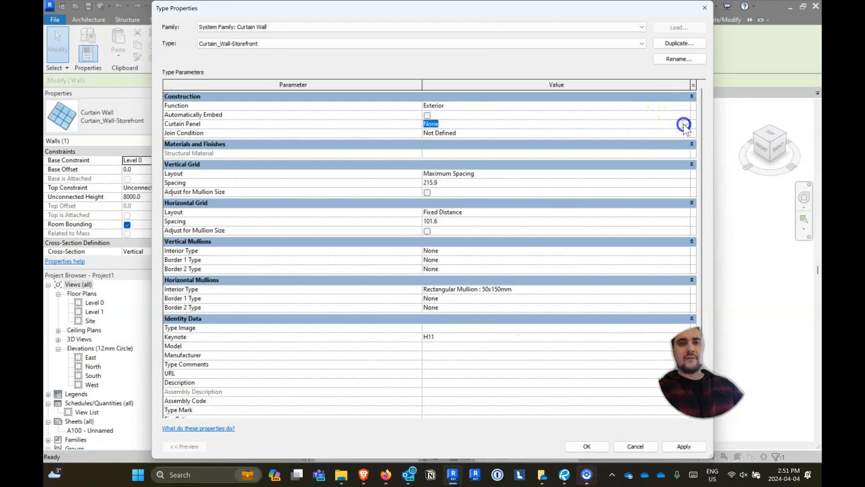
{"action": "scroll", "coordinate": [534, 175], "scroll_direction": "down", "scroll_amount": 5}
{"action": "scroll", "coordinate": [533, 175], "scroll_direction": "down", "scroll_amount": 3}
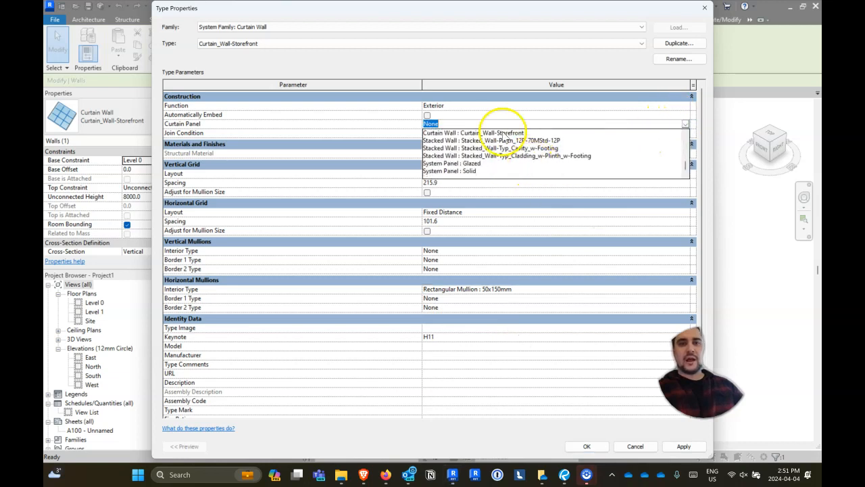
{"action": "left_click", "coordinate": [477, 173]}
{"action": "left_click", "coordinate": [587, 446]}
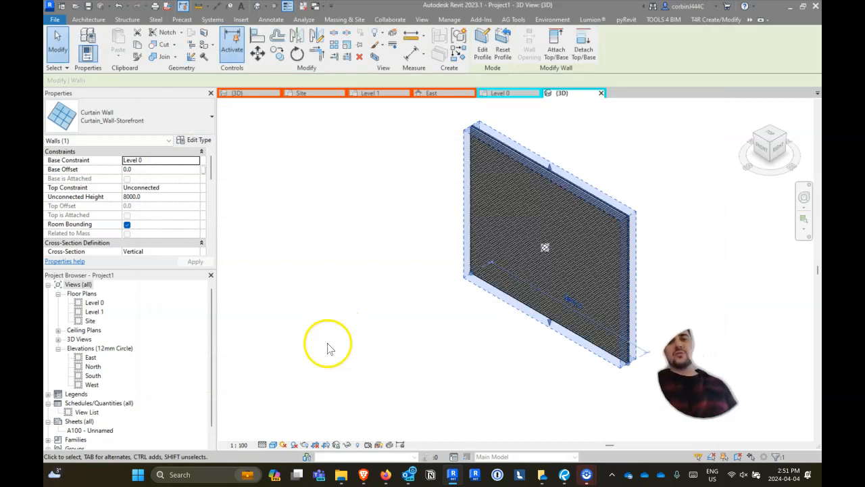
- Inspect the individual horizontal mullions near the curtain wall's end up close from the front
{"action": "middle_click_drag", "start_coordinate": [488, 329], "coordinate": [556, 258], "text": "shift"}
{"action": "scroll", "coordinate": [556, 257], "scroll_direction": "up", "scroll_amount": 10}
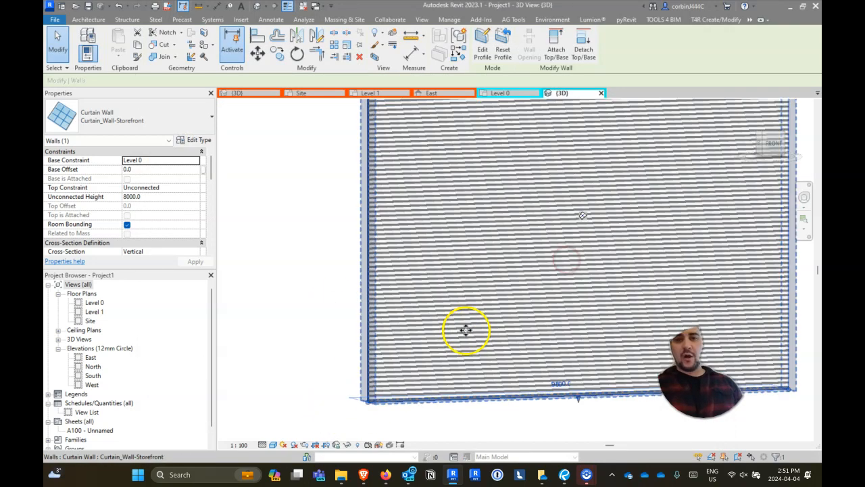
{"action": "key", "text": "Escape"}
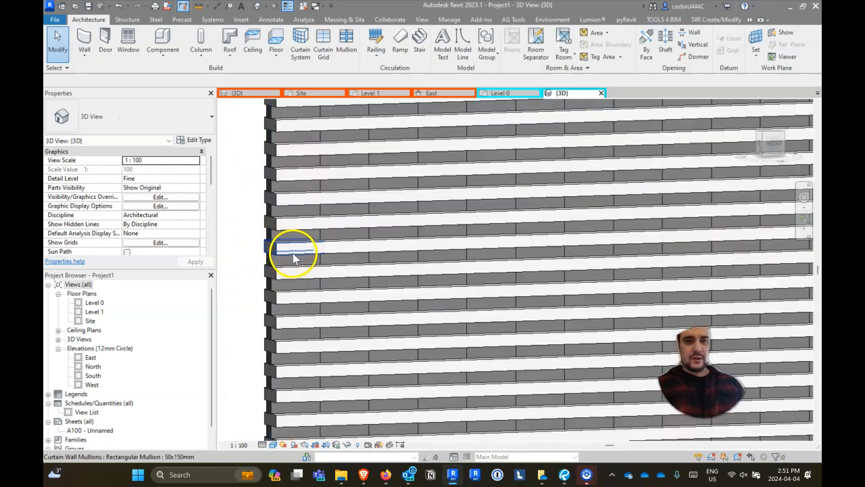
{"action": "left_click", "coordinate": [300, 250]}
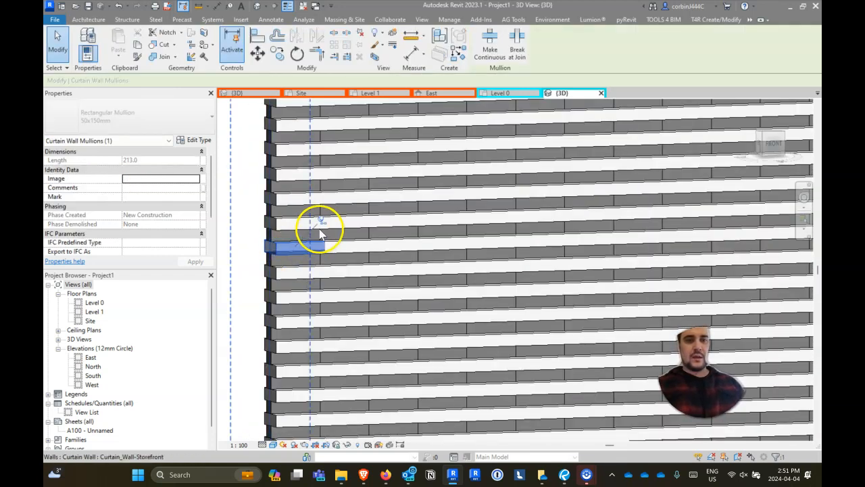
{"action": "left_click", "coordinate": [336, 237]}
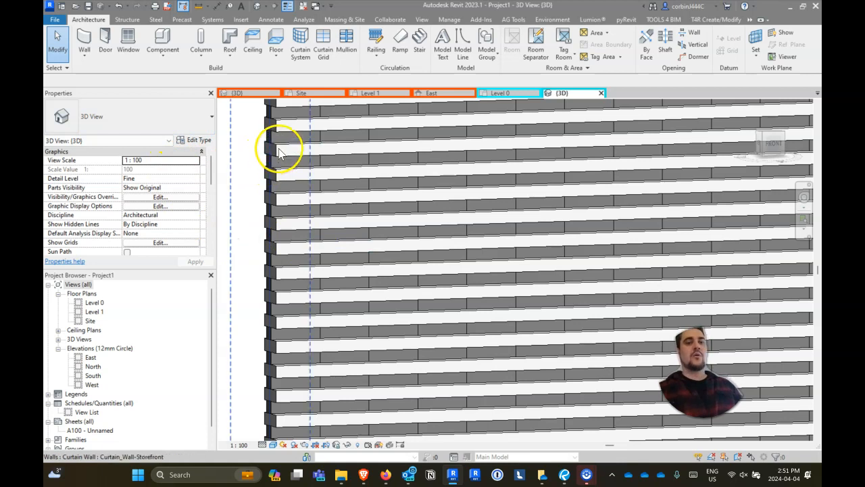
{"action": "left_click", "coordinate": [291, 150]}
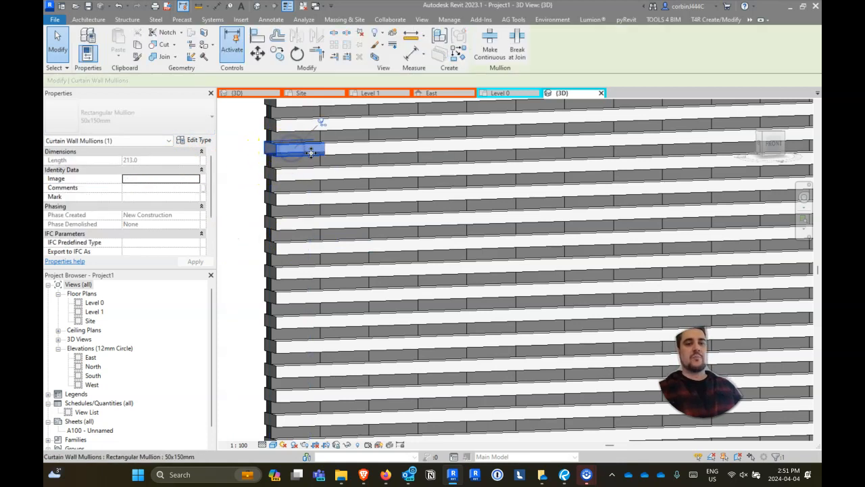
- Find the 50x150mm rectangular mullion among the project's curtain wall mullion families and open its type properties
{"action": "scroll", "coordinate": [126, 372], "scroll_direction": "down", "scroll_amount": 3}
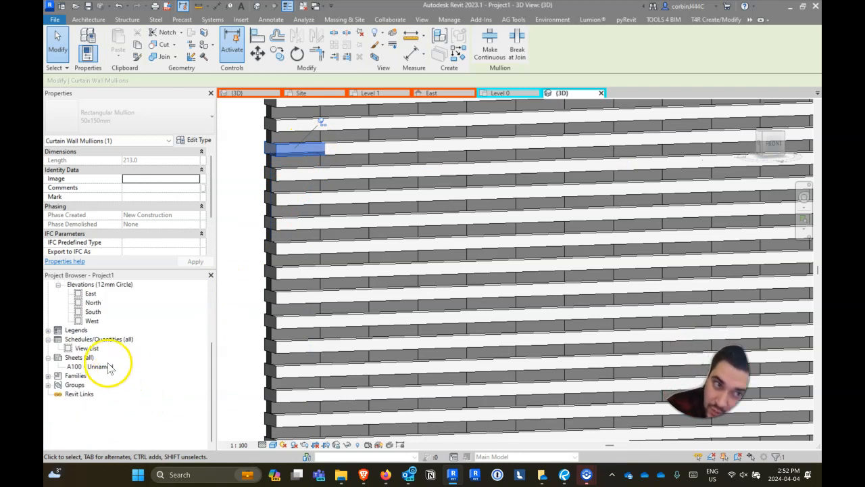
{"action": "left_click", "coordinate": [71, 375]}
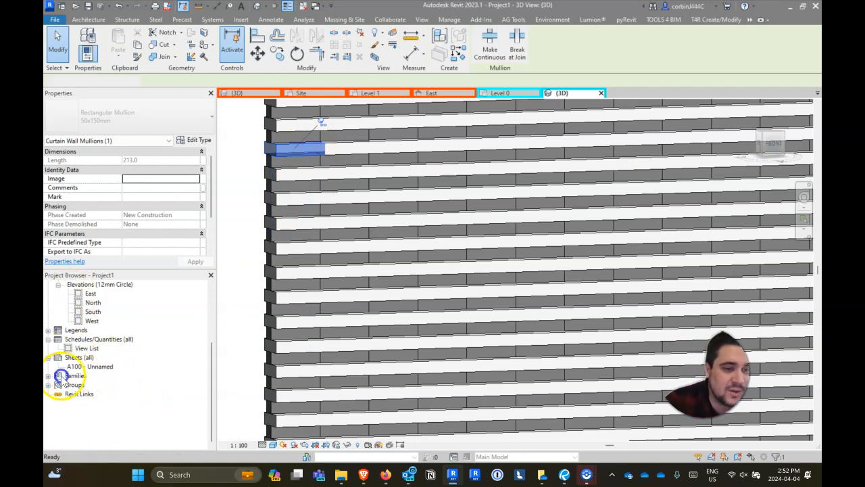
{"action": "left_click", "coordinate": [48, 376]}
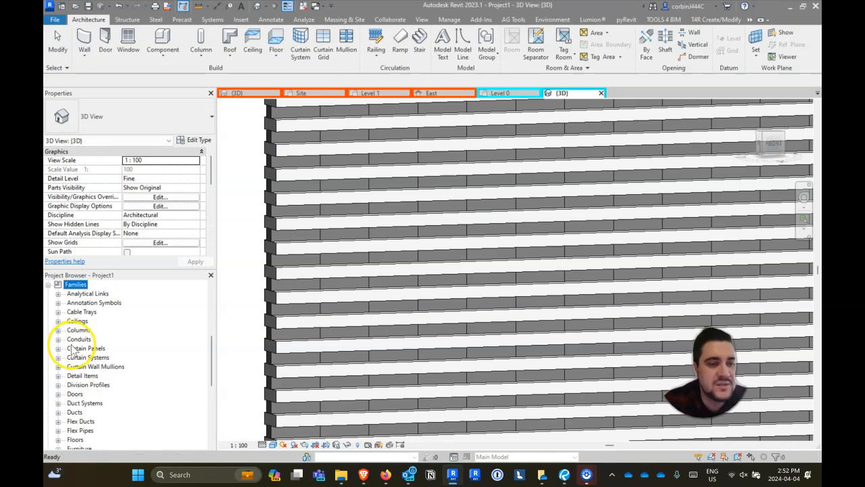
{"action": "double_click", "coordinate": [67, 367]}
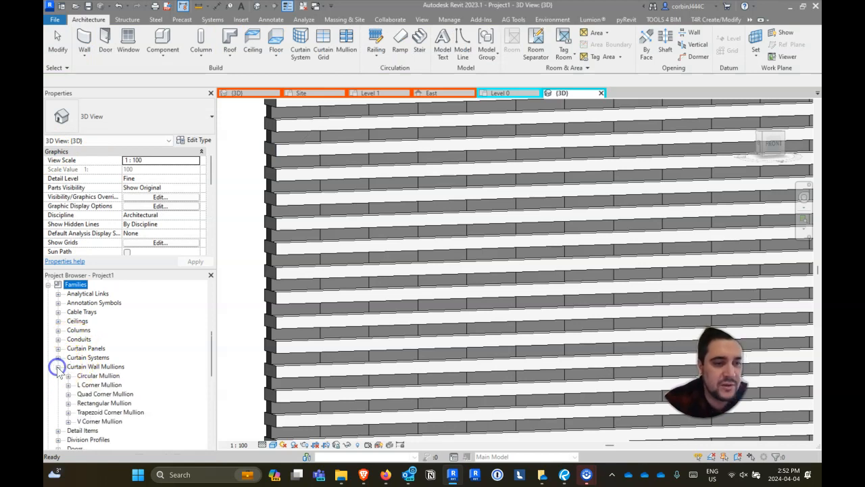
{"action": "scroll", "coordinate": [81, 369], "scroll_direction": "down", "scroll_amount": 1}
{"action": "scroll", "coordinate": [81, 352], "scroll_direction": "down", "scroll_amount": 1}
{"action": "left_click", "coordinate": [67, 339]}
{"action": "left_click", "coordinate": [102, 357]}
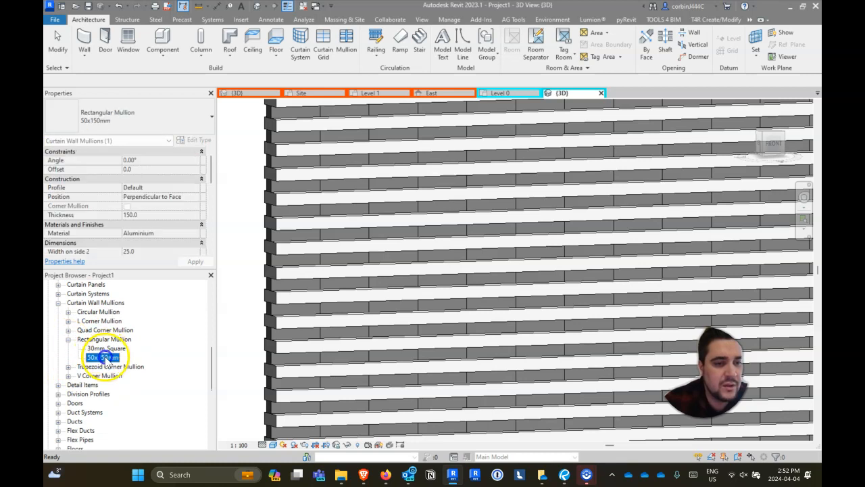
{"action": "right_click", "coordinate": [104, 358]}
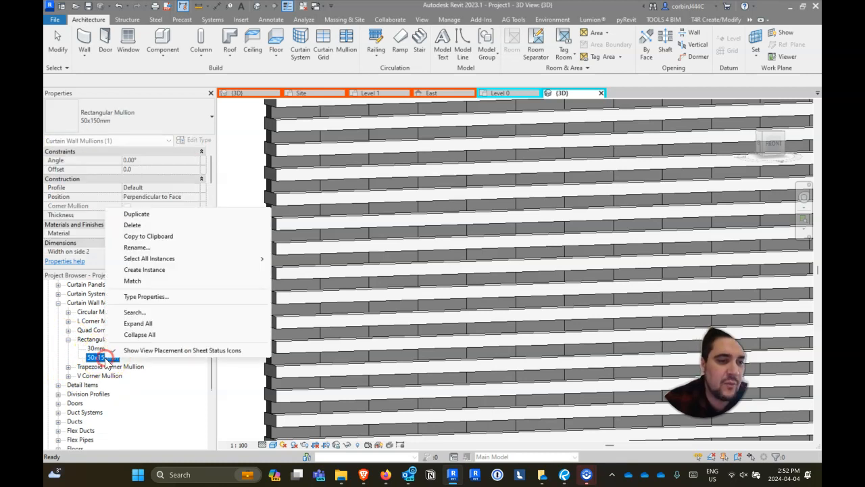
{"action": "left_click", "coordinate": [156, 298]}
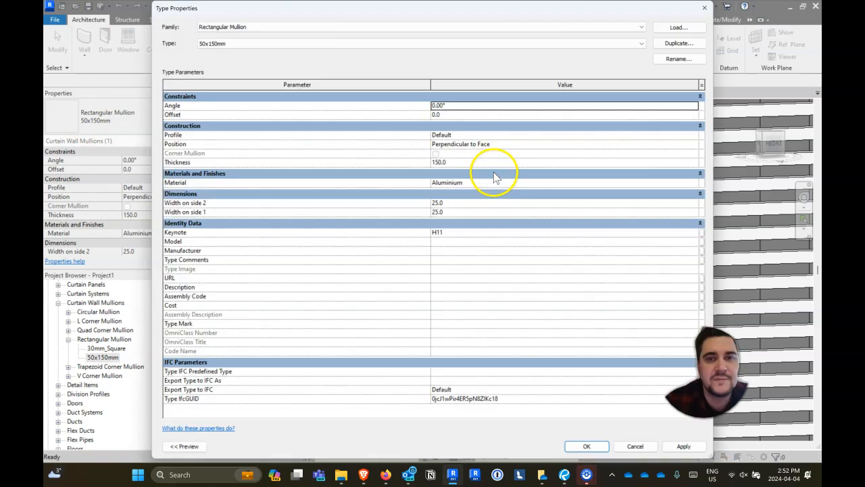
- Duplicate the 50x150mm mullion type under the name 3.5" Brick
{"action": "left_click", "coordinate": [679, 43]}
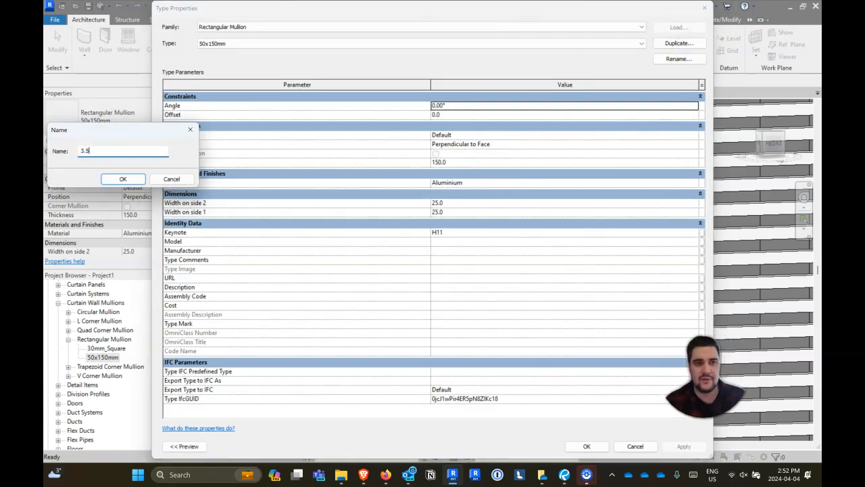
{"action": "type", "text": "3.5\" Brick"}
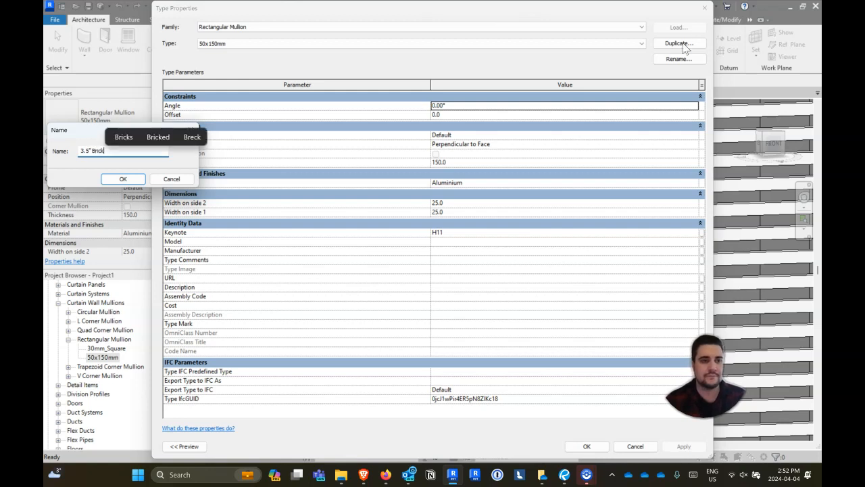
{"action": "key", "text": "Return"}
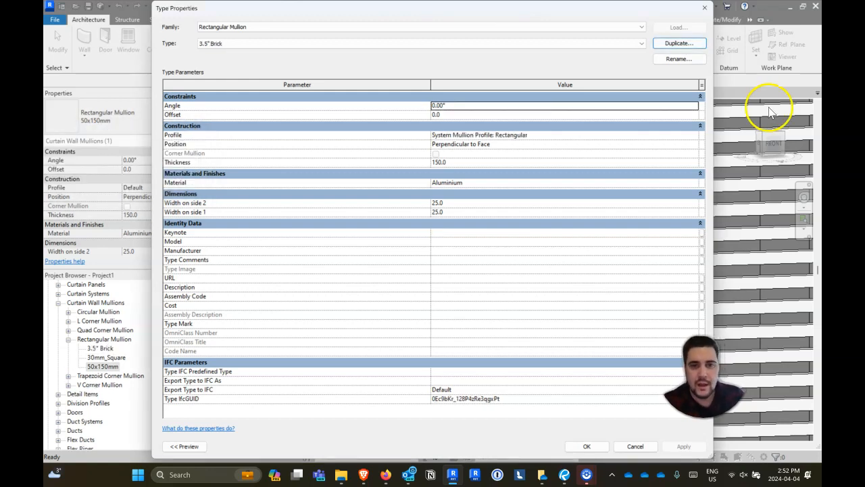
- Open the material selection for the 3.5" Brick type and search the materials for clay, replacing that with brick
{"action": "left_click", "coordinate": [695, 184]}
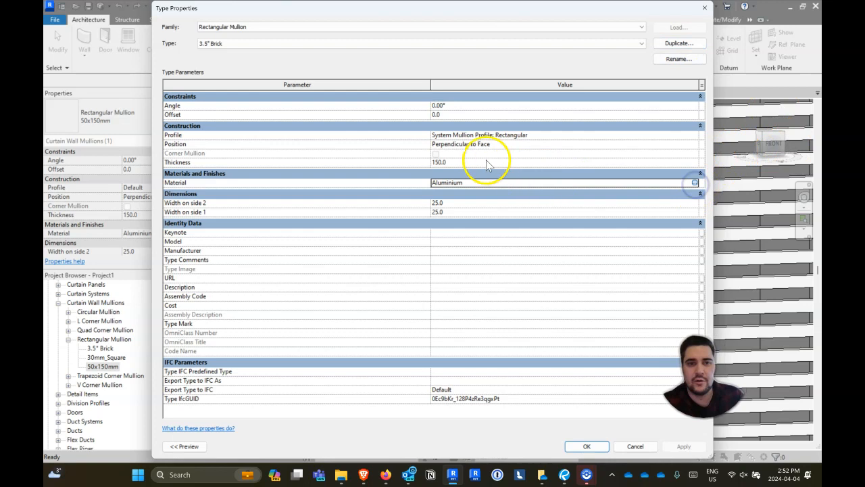
{"action": "type", "text": "clay"}
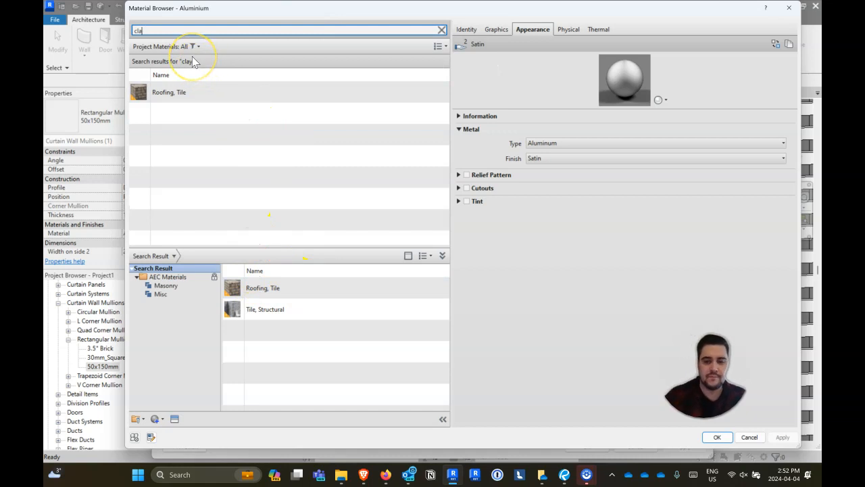
{"action": "key", "text": "BackSpace"}
{"action": "key", "text": "BackSpace"}
{"action": "key", "text": "BackSpace"}
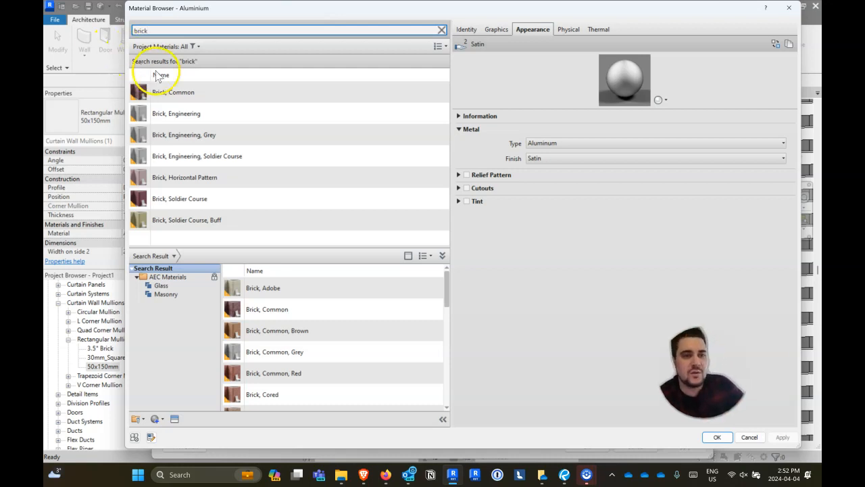
- Add the Exposed Masonry library material to the project and assign Brick, Common as the mullion type's material
{"action": "left_click", "coordinate": [172, 92]}
{"action": "scroll", "coordinate": [323, 335], "scroll_direction": "down", "scroll_amount": 5}
{"action": "left_click", "coordinate": [320, 336]}
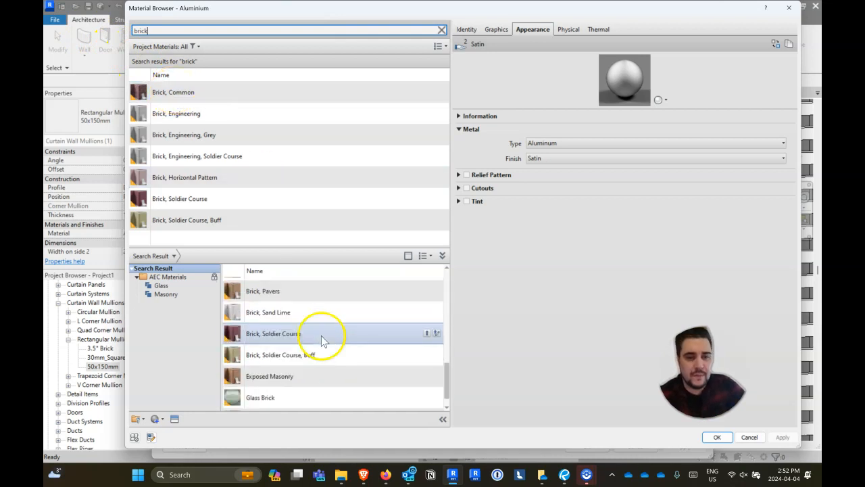
{"action": "left_click", "coordinate": [316, 358]}
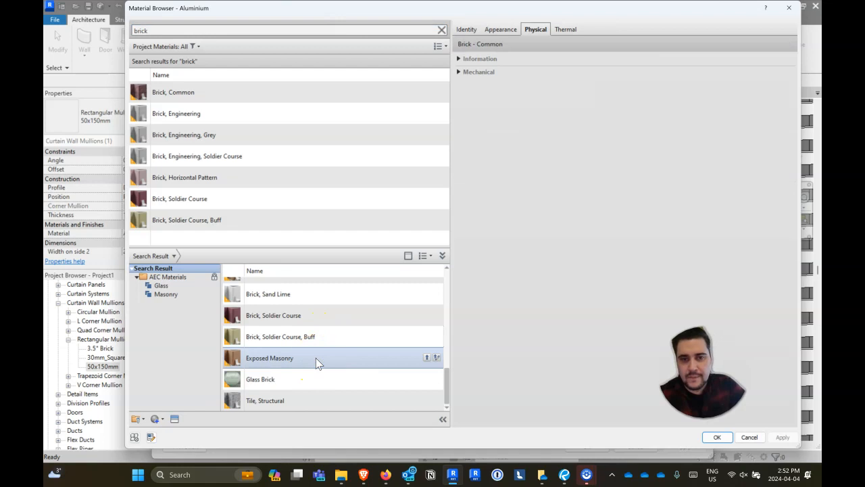
{"action": "left_click", "coordinate": [351, 343]}
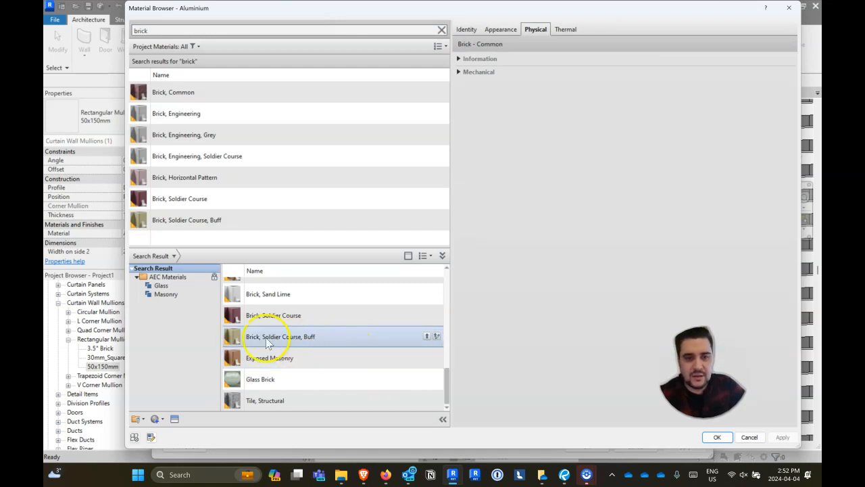
{"action": "left_click", "coordinate": [427, 357]}
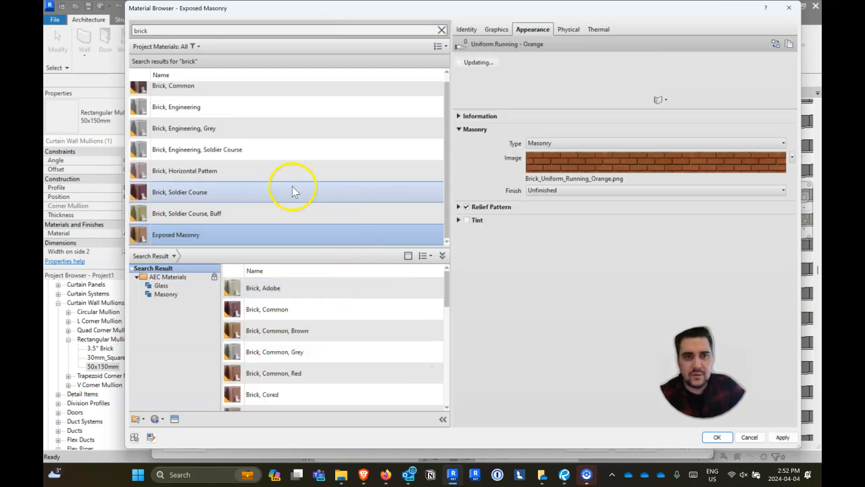
{"action": "double_click", "coordinate": [199, 87]}
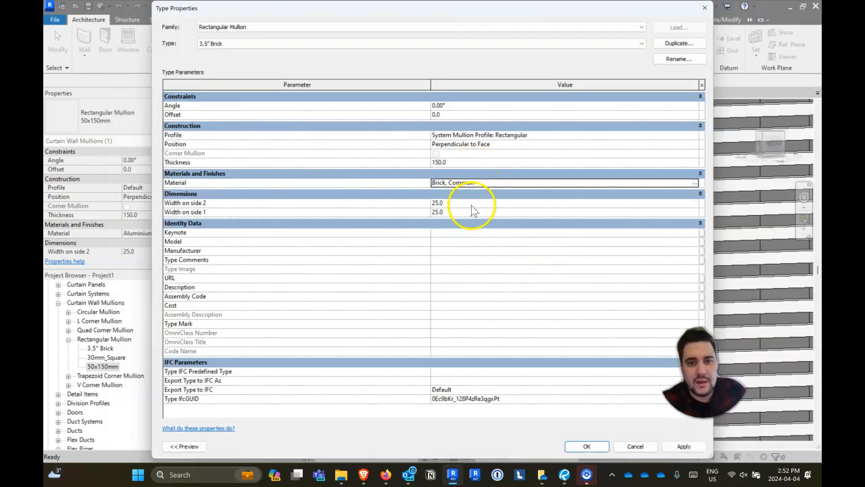
- Set the thickness of the 3.5" Brick mullion type to 3.5"
{"action": "left_click", "coordinate": [470, 162]}
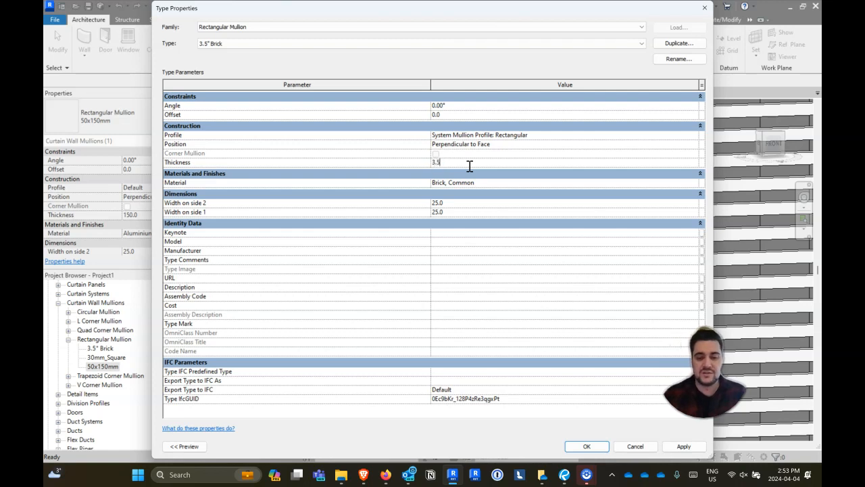
{"action": "key", "text": "Return"}
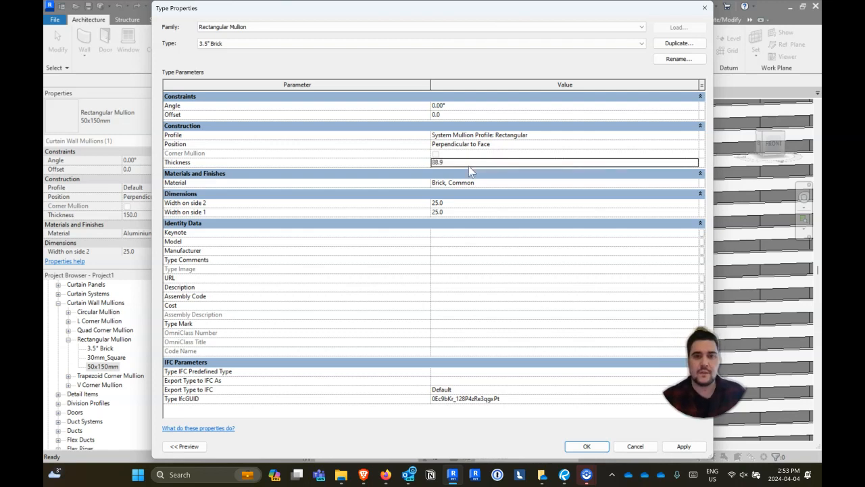
- Set Width on side 2 and Width on side 1 of the 3.5" Brick mullion type to 1.75" each
{"action": "left_click", "coordinate": [455, 202]}
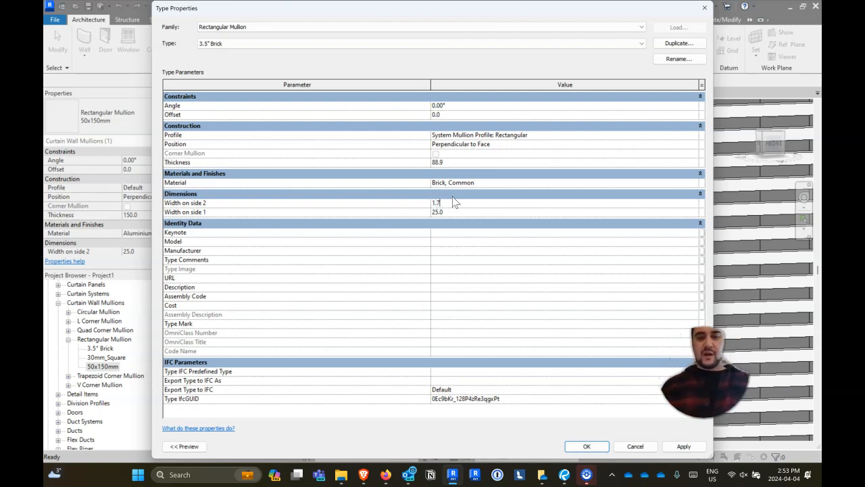
{"action": "key", "text": "Tab"}
{"action": "type", "text": "1"}
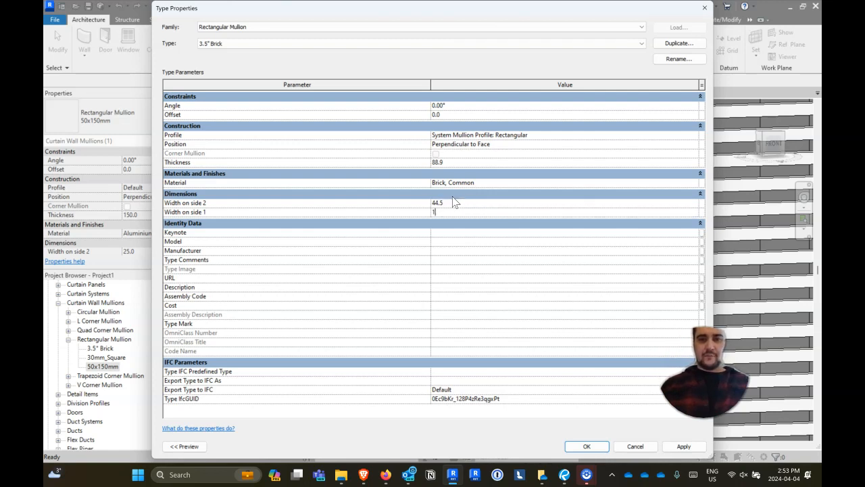
{"action": "type", "text": "/75"}
{"action": "key", "text": "Return"}
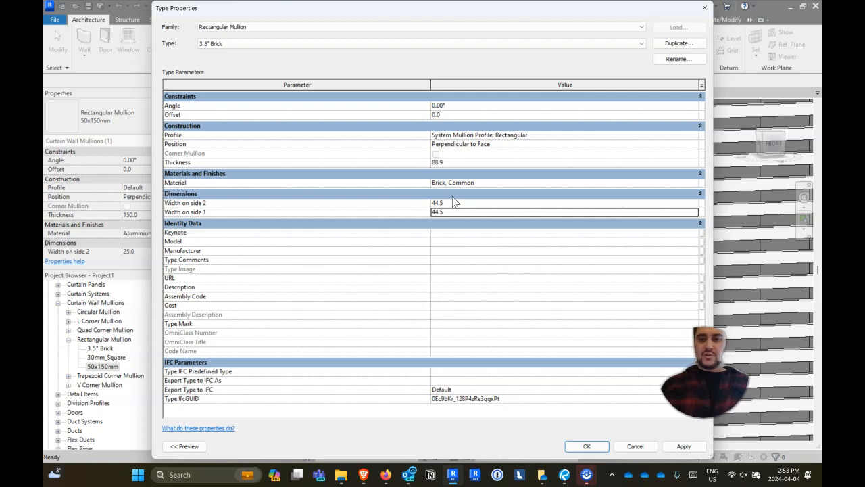
{"action": "left_click", "coordinate": [598, 445]}
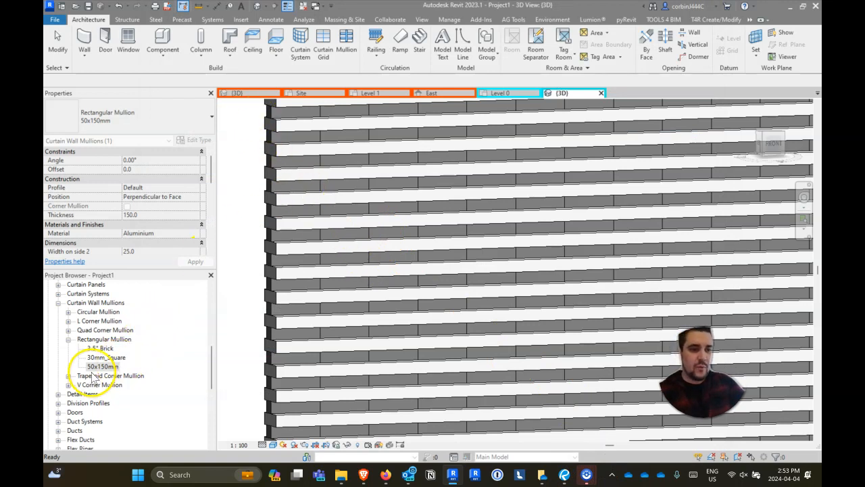
- Duplicate the Solid type of the System Panel curtain panel family under the name Grout
{"action": "left_click", "coordinate": [58, 285]}
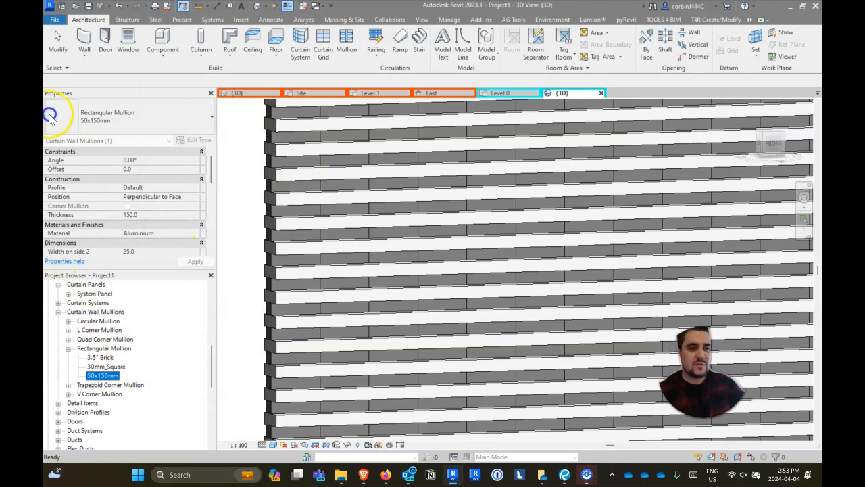
{"action": "left_click", "coordinate": [80, 294]}
{"action": "double_click", "coordinate": [80, 296]}
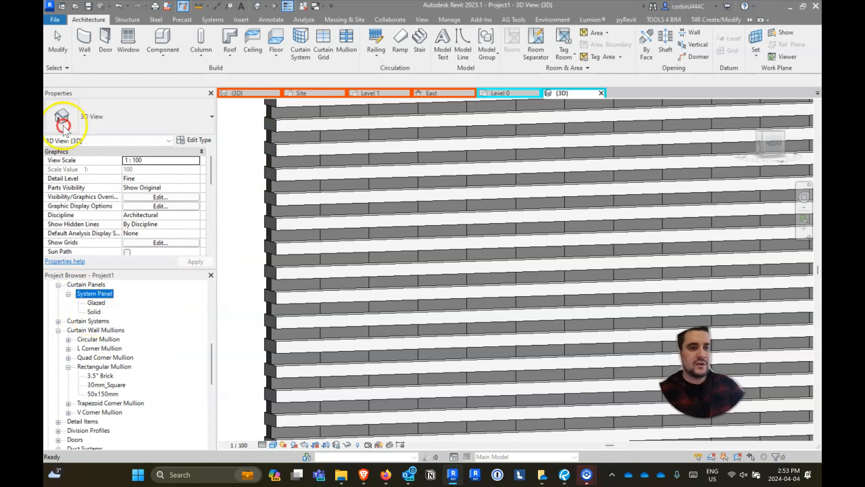
{"action": "right_click", "coordinate": [94, 311]}
{"action": "left_click", "coordinate": [159, 251]}
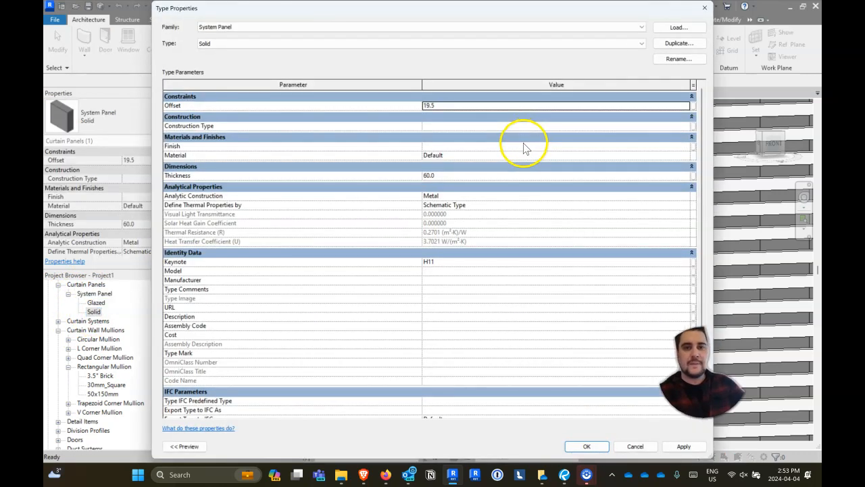
{"action": "left_click", "coordinate": [678, 42]}
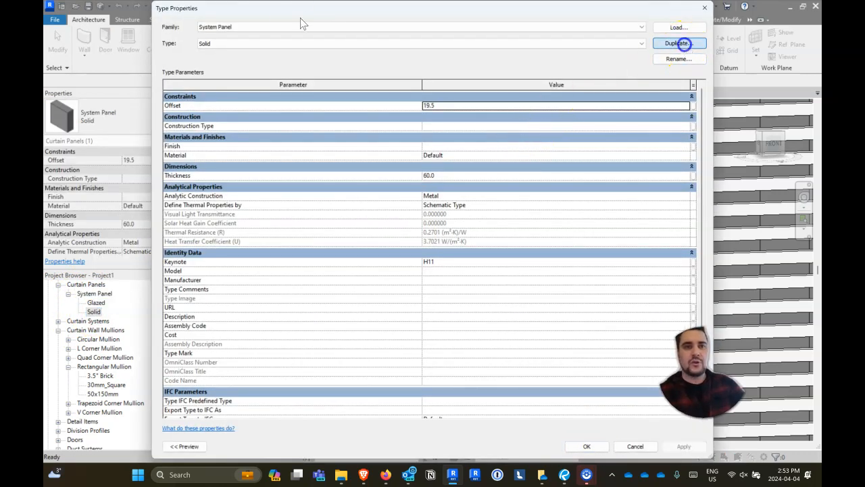
{"action": "type", "text": "Grout"}
{"action": "key", "text": "Return"}
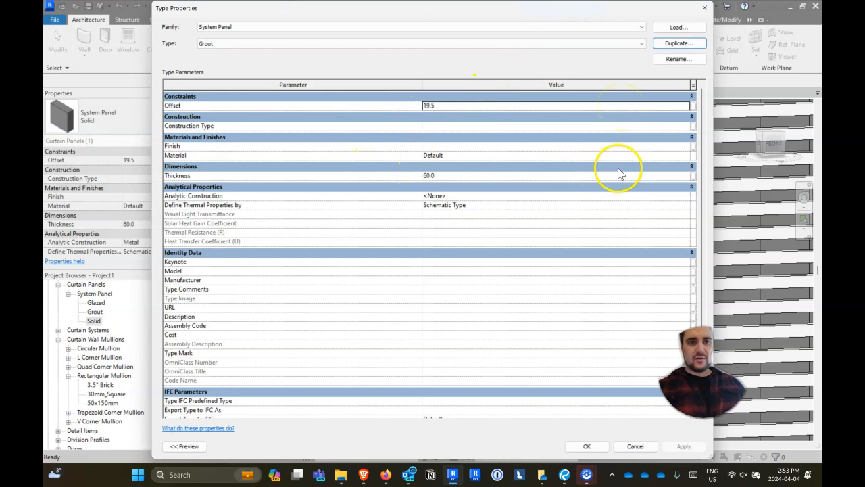
- Duplicate the Concrete, Precast material as Grout and assign it to the Grout panel type
{"action": "left_click", "coordinate": [686, 157]}
{"action": "left_click", "coordinate": [683, 156]}
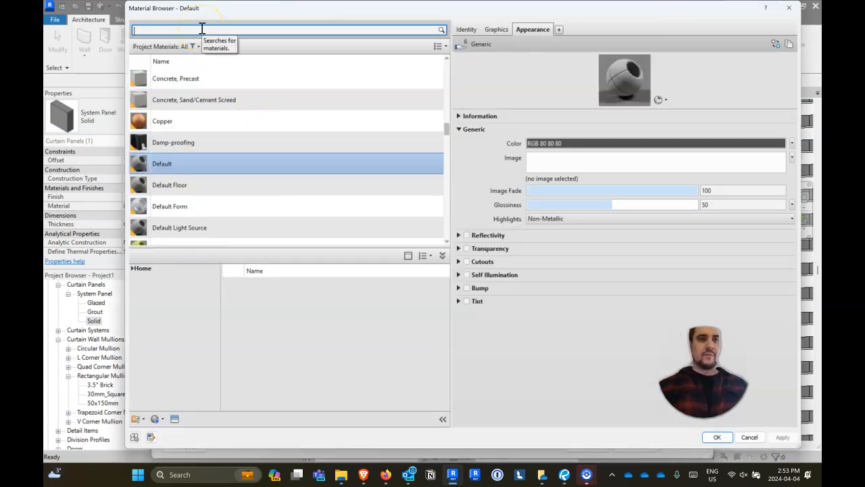
{"action": "left_click", "coordinate": [203, 79]}
{"action": "right_click", "coordinate": [203, 79]}
{"action": "left_click", "coordinate": [228, 107]}
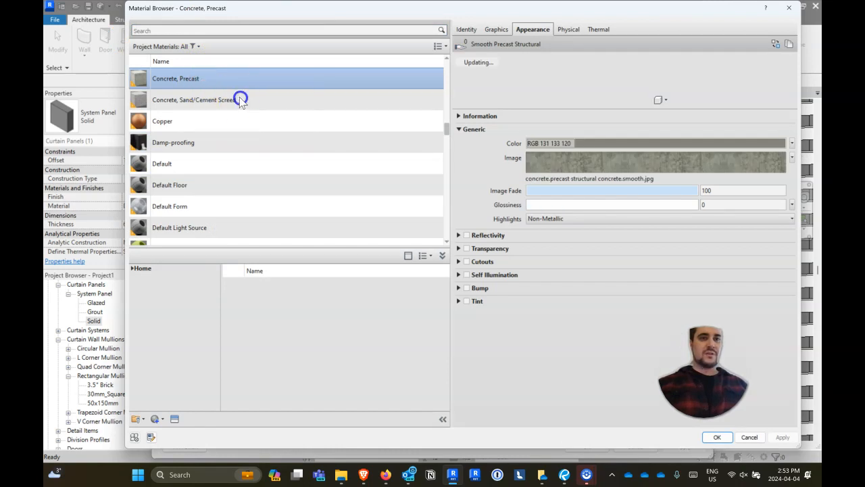
{"action": "type", "text": "Grout"}
{"action": "key", "text": "Return"}
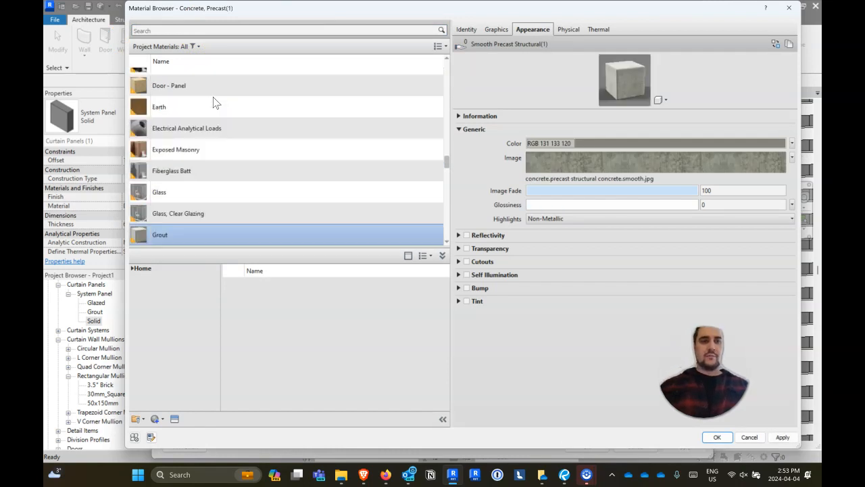
{"action": "scroll", "coordinate": [287, 155], "scroll_direction": "up", "scroll_amount": 1}
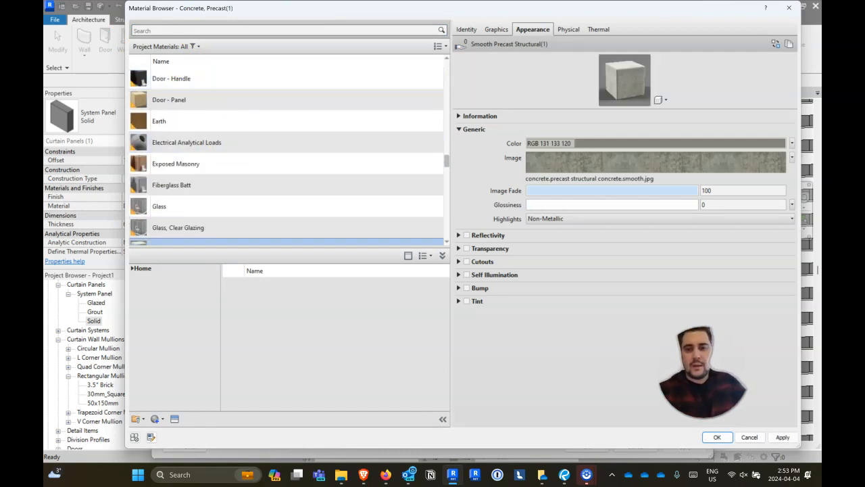
{"action": "left_click", "coordinate": [717, 437]}
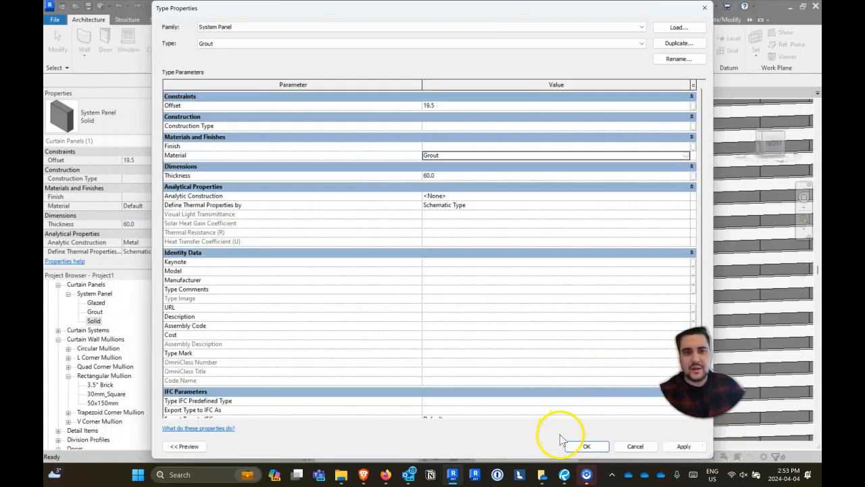
- Set the thickness of the Grout panel type to 3"
{"action": "left_click", "coordinate": [447, 174]}
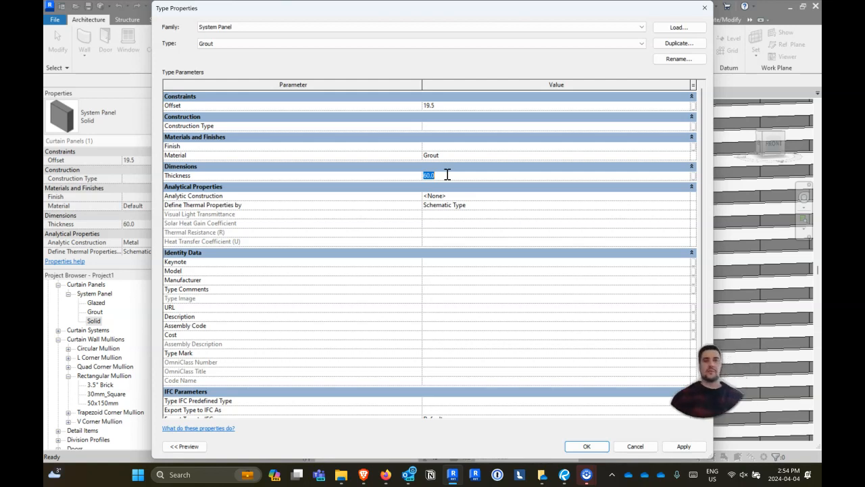
{"action": "type", "text": "3\""}
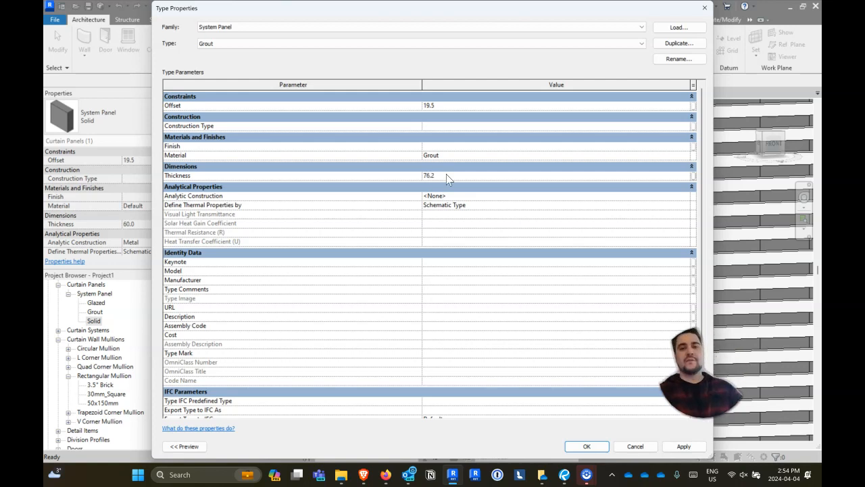
{"action": "left_click", "coordinate": [586, 447]}
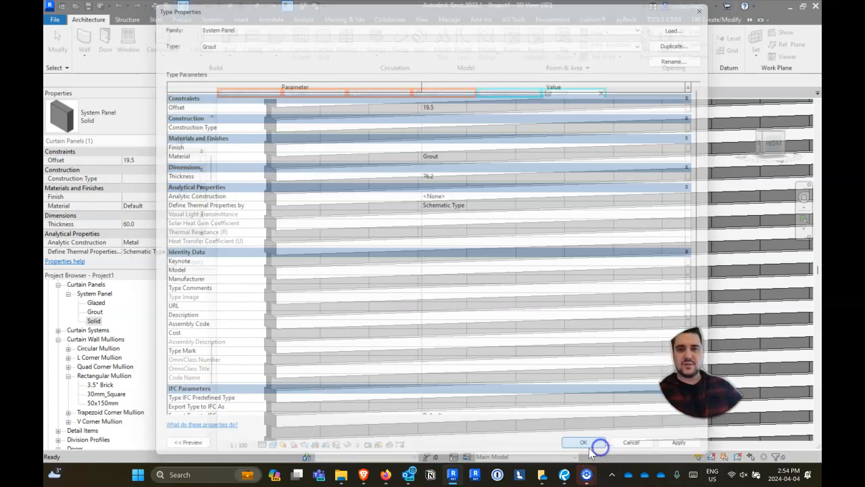
- Set the interior horizontal mullions of the Curtain_Wall-Storefront wall type to Rectangular Mullion : 3.5" Brick
{"action": "left_click", "coordinate": [253, 164]}
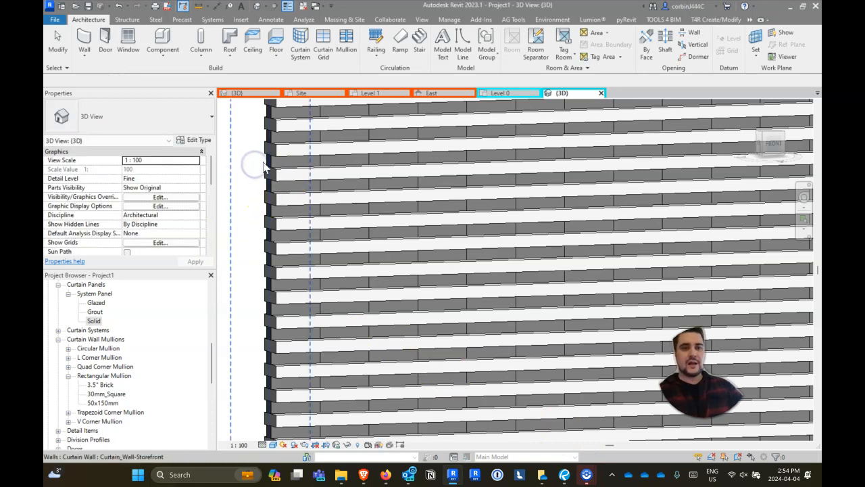
{"action": "left_click", "coordinate": [267, 175]}
{"action": "scroll", "coordinate": [265, 183], "scroll_direction": "down", "scroll_amount": 2}
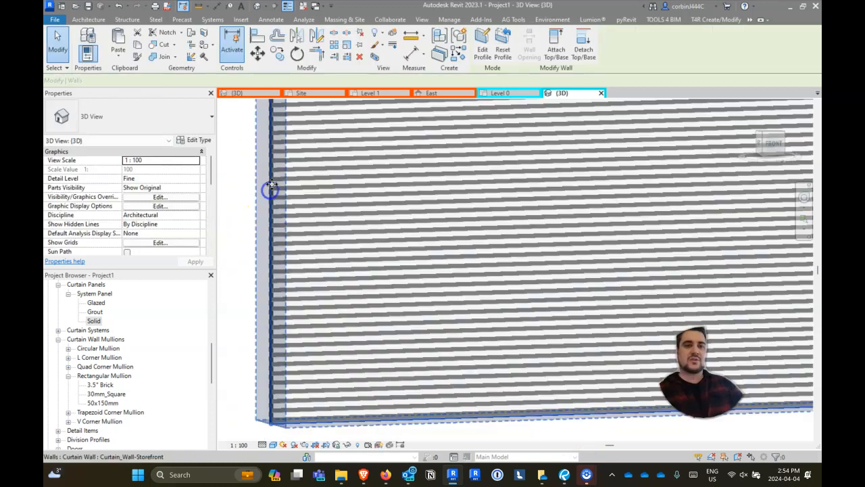
{"action": "scroll", "coordinate": [277, 182], "scroll_direction": "down", "scroll_amount": 3}
{"action": "left_click", "coordinate": [200, 140]}
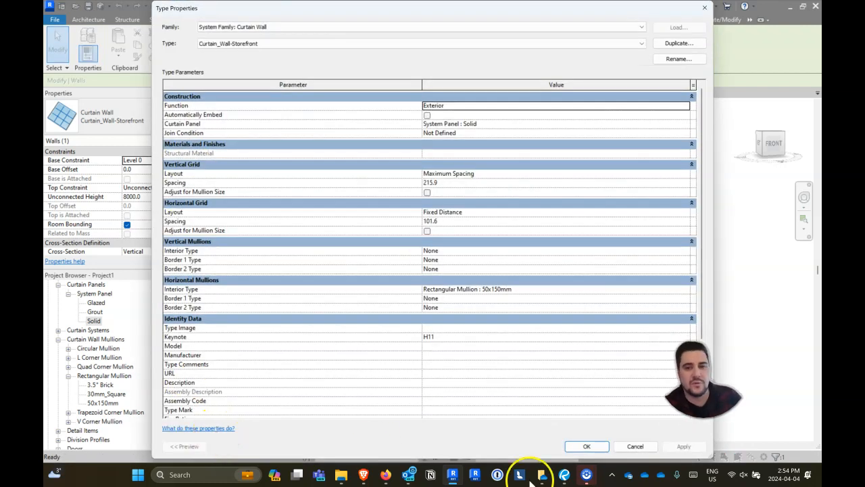
{"action": "left_click", "coordinate": [685, 289]}
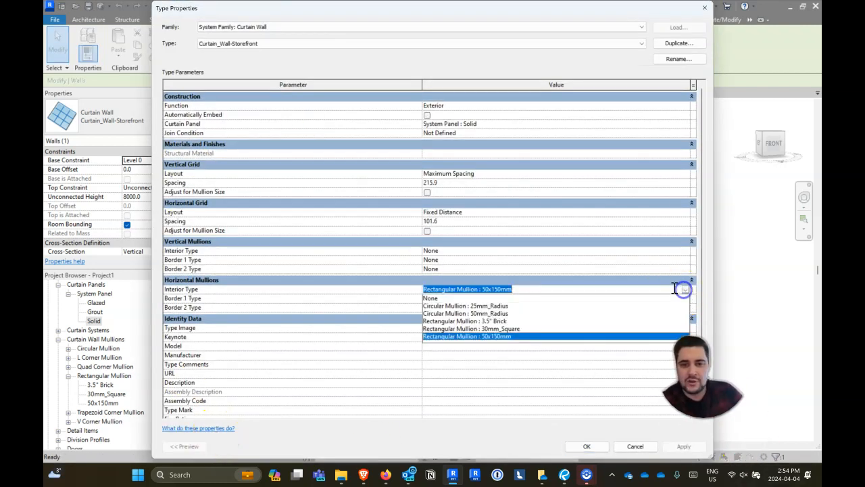
{"action": "left_click", "coordinate": [492, 320]}
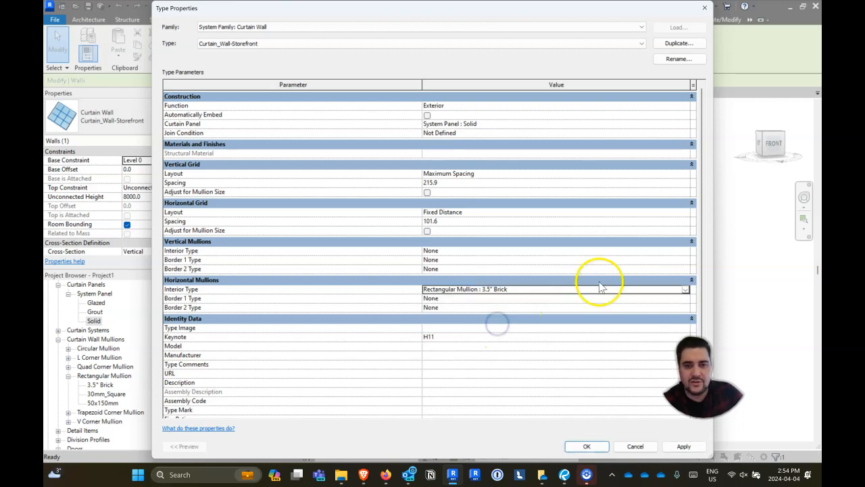
- Set the curtain panel of the Curtain_Wall-Storefront wall type to System Panel : Grout and apply the type changes
{"action": "left_click", "coordinate": [686, 123]}
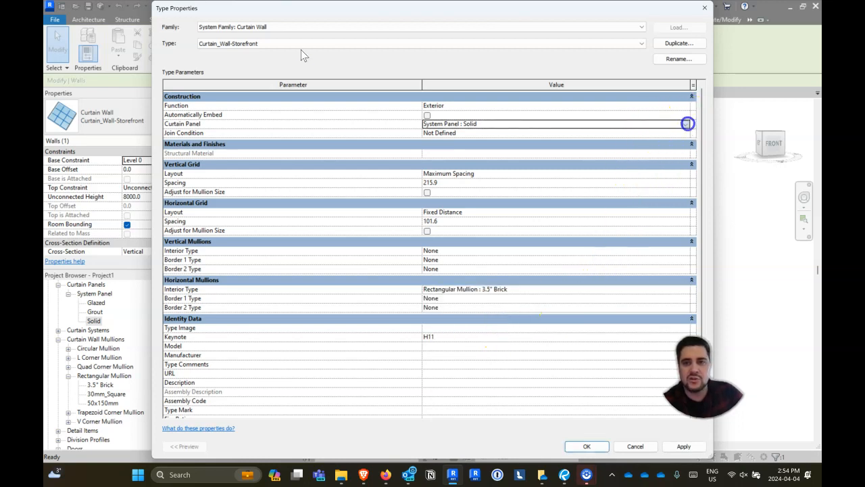
{"action": "left_click", "coordinate": [490, 163]}
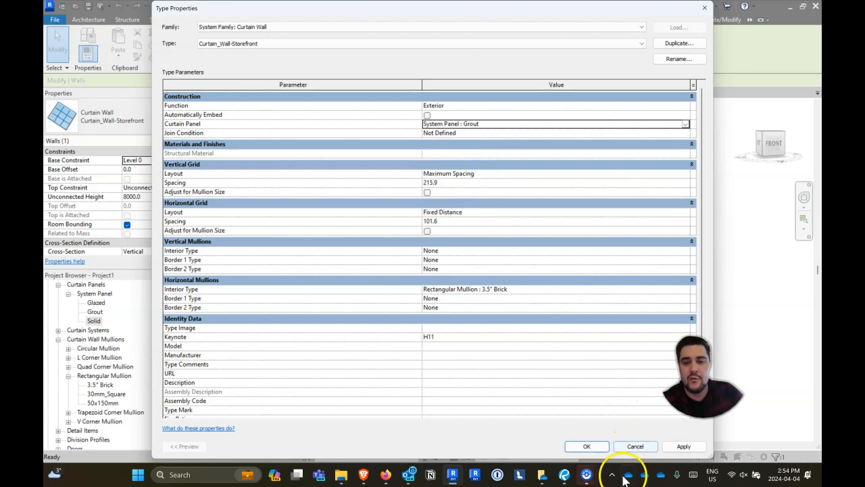
{"action": "left_click", "coordinate": [588, 447]}
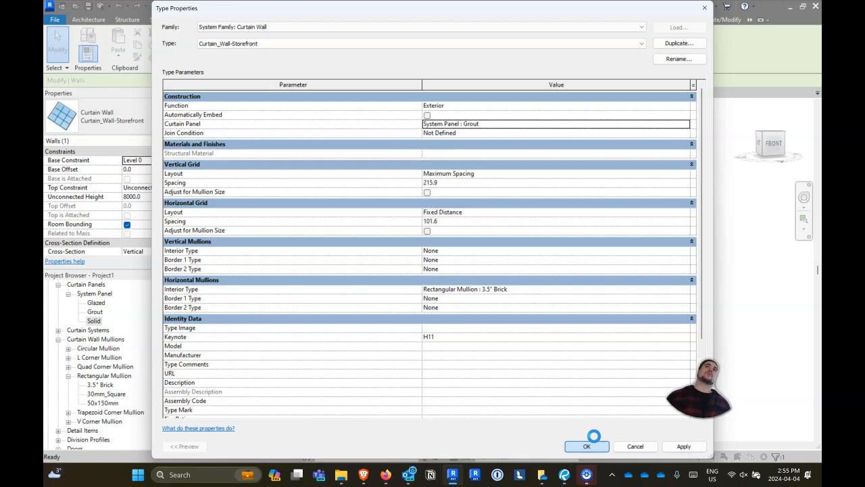
{"action": "left_click", "coordinate": [587, 446]}
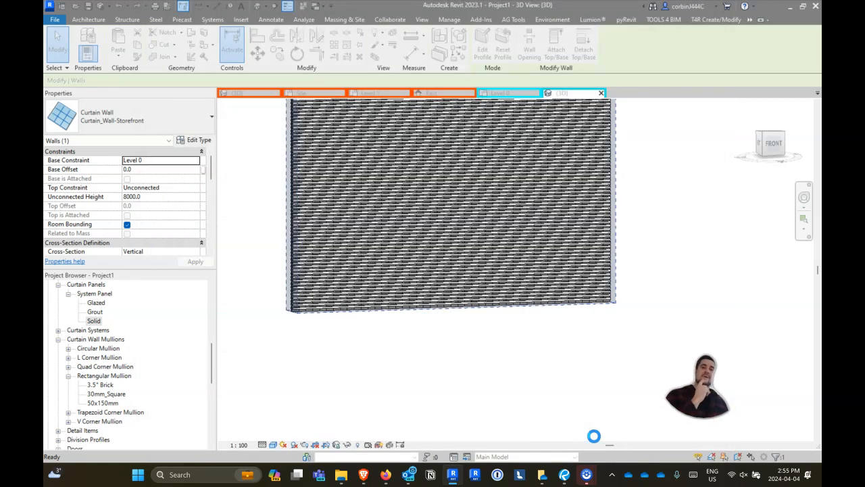
- Examine how the brick mullions and grout panels line up at the end of the curtain wall
{"action": "left_click", "coordinate": [613, 304]}
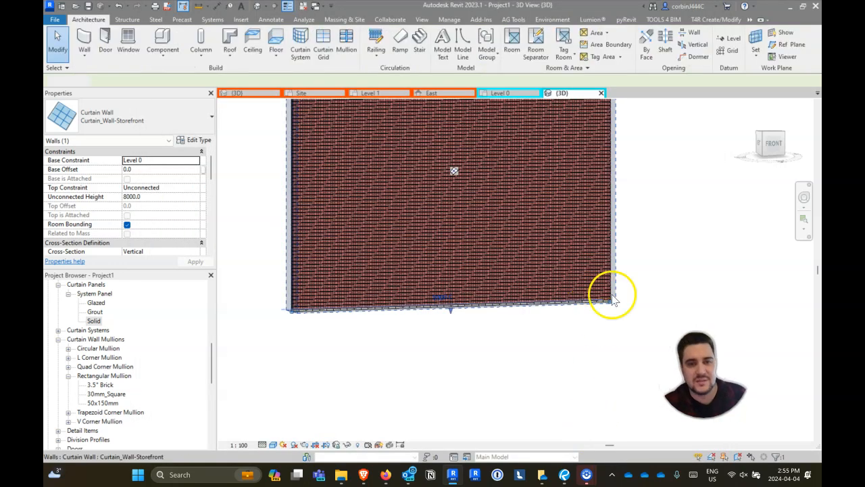
{"action": "scroll", "coordinate": [321, 185], "scroll_direction": "up", "scroll_amount": 4}
{"action": "scroll", "coordinate": [269, 179], "scroll_direction": "down", "scroll_amount": 4}
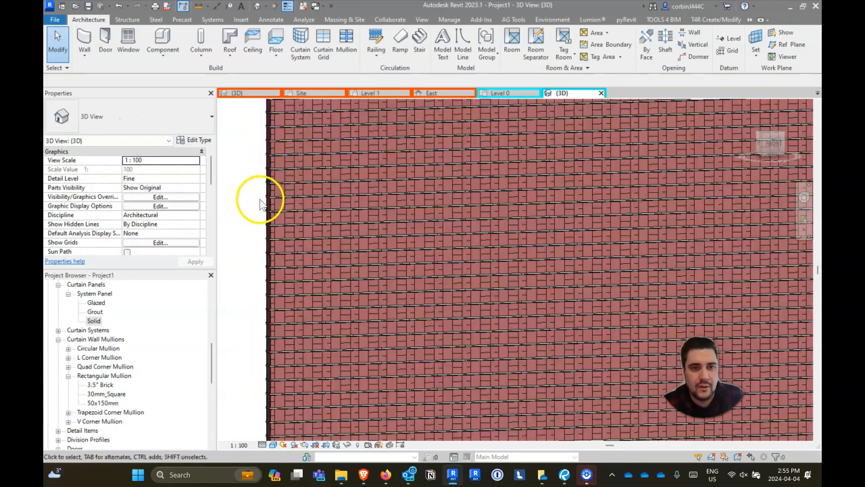
{"action": "middle_click_drag", "start_coordinate": [386, 415], "coordinate": [340, 222], "text": "shift"}
{"action": "scroll", "coordinate": [357, 159], "scroll_direction": "up", "scroll_amount": 6}
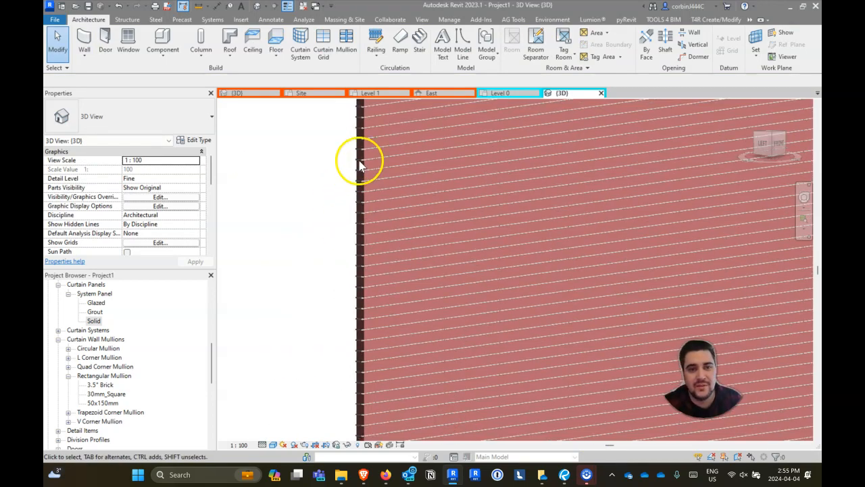
{"action": "scroll", "coordinate": [381, 162], "scroll_direction": "down", "scroll_amount": 5}
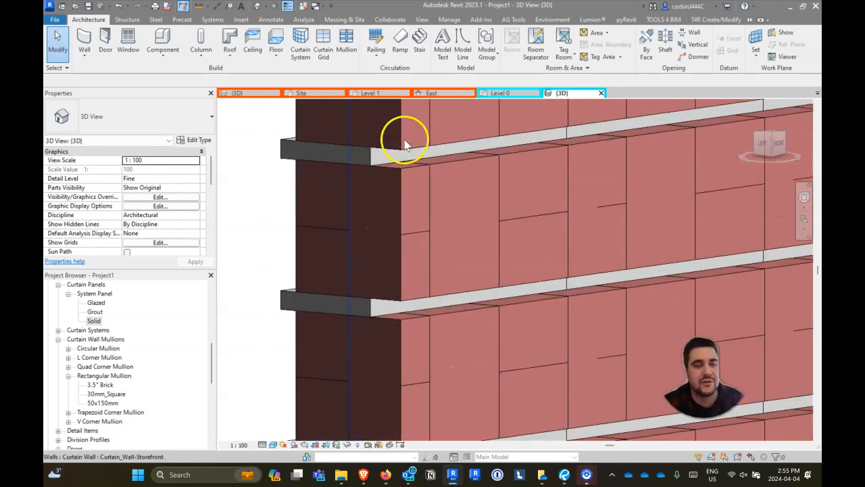
{"action": "scroll", "coordinate": [394, 173], "scroll_direction": "down", "scroll_amount": 2}
{"action": "scroll", "coordinate": [388, 166], "scroll_direction": "up", "scroll_amount": 6}
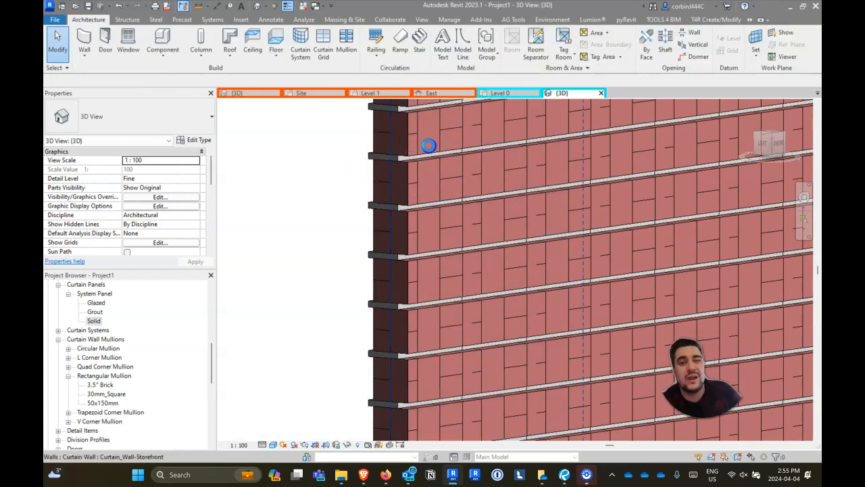
{"action": "left_click", "coordinate": [428, 146]}
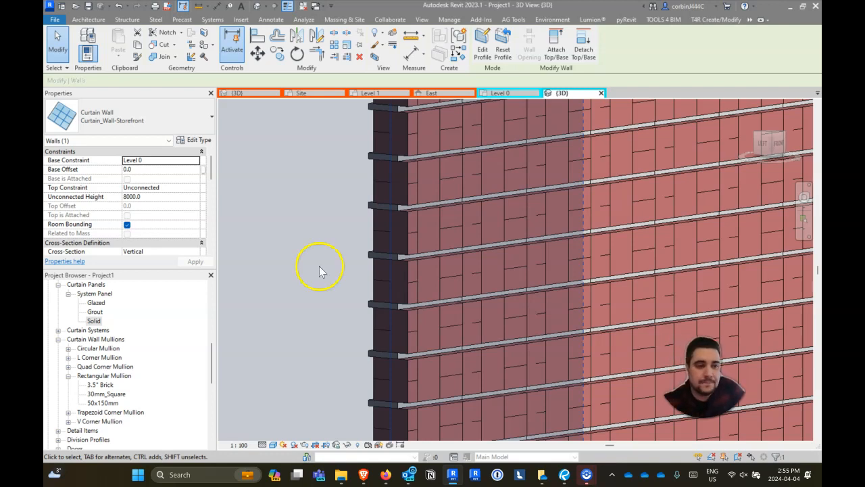
- Set the offset of the Rectangular Mullion 3.5" Brick type to 1/2" and apply the type changes
{"action": "left_click", "coordinate": [100, 384]}
{"action": "right_click", "coordinate": [101, 385]}
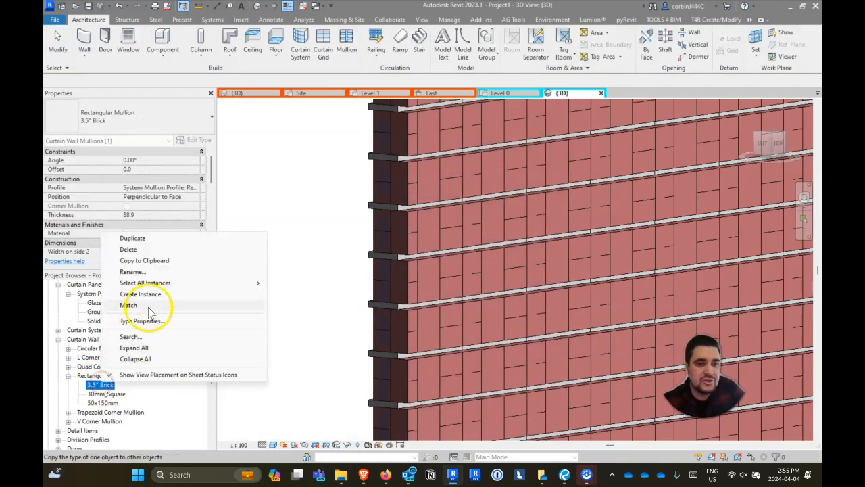
{"action": "left_click", "coordinate": [156, 320]}
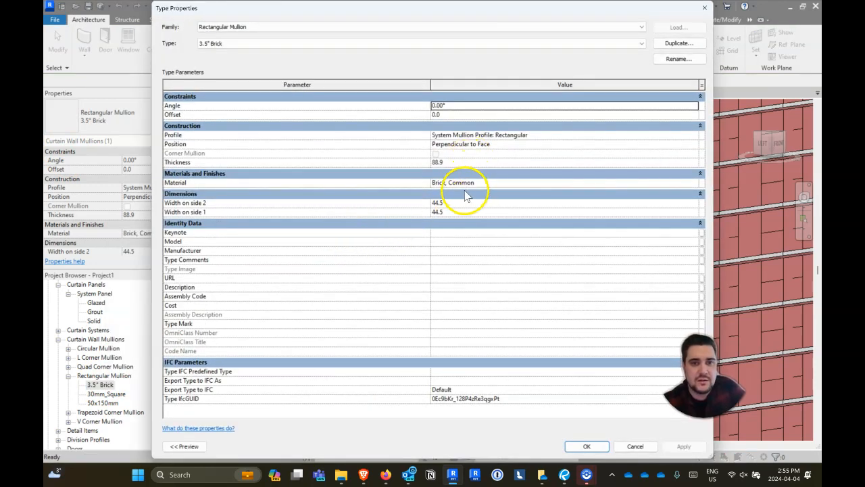
{"action": "left_click", "coordinate": [442, 115]}
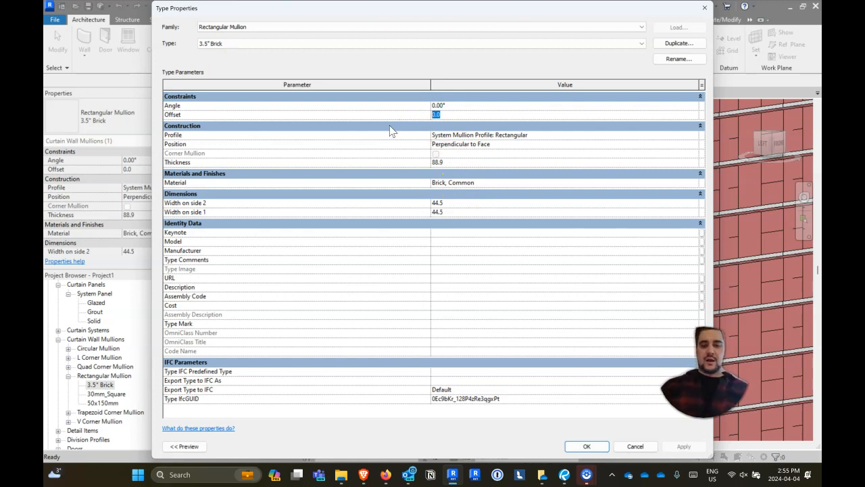
{"action": "type", "text": "1/"}
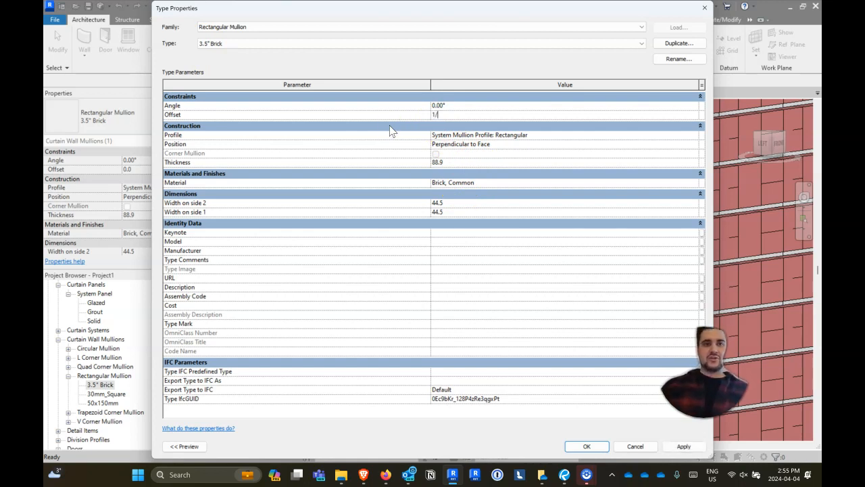
{"action": "type", "text": "2\""}
{"action": "key", "text": "Return"}
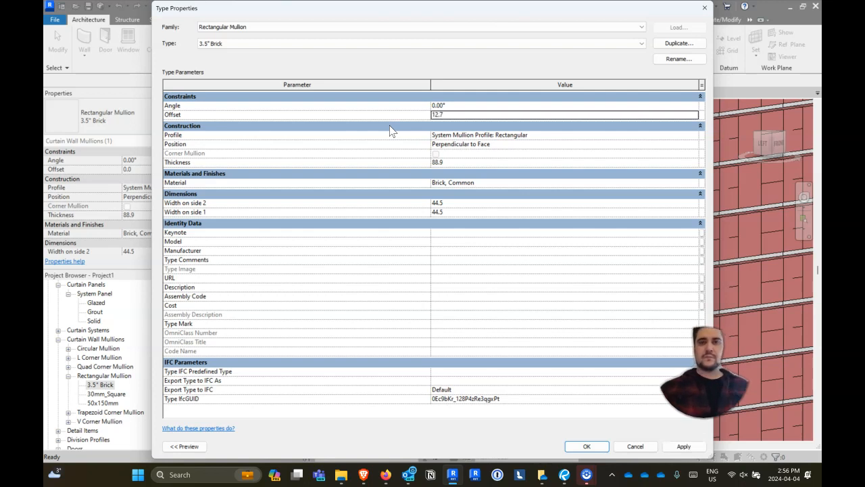
{"action": "left_click", "coordinate": [581, 446]}
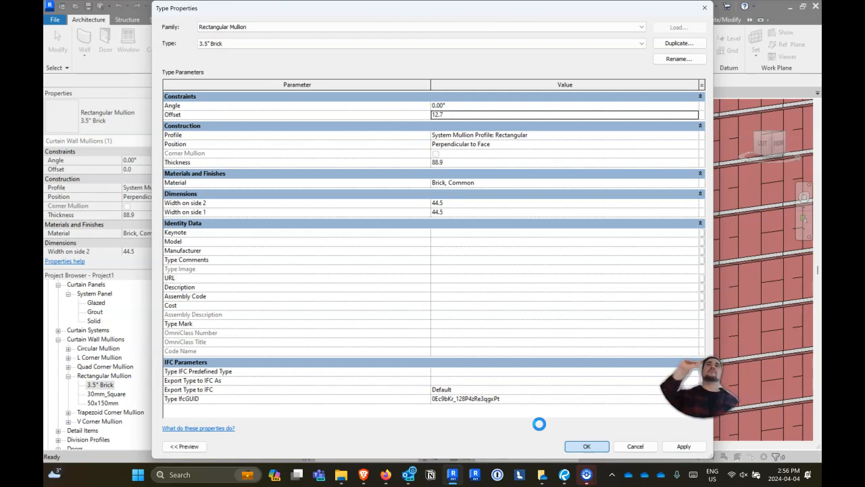
{"action": "key", "text": "Return"}
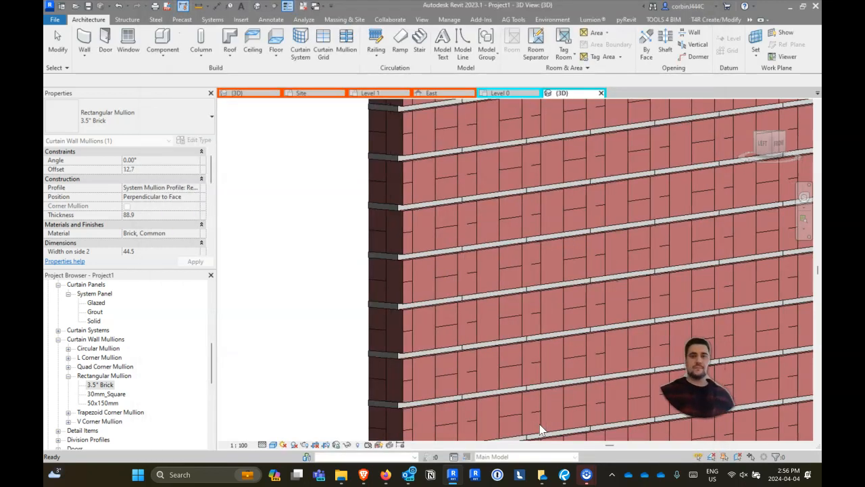
- Delete the brick mullions in a door-sized rectangular area at the wall's lower left corner
{"action": "scroll", "coordinate": [449, 329], "scroll_direction": "down", "scroll_amount": 5}
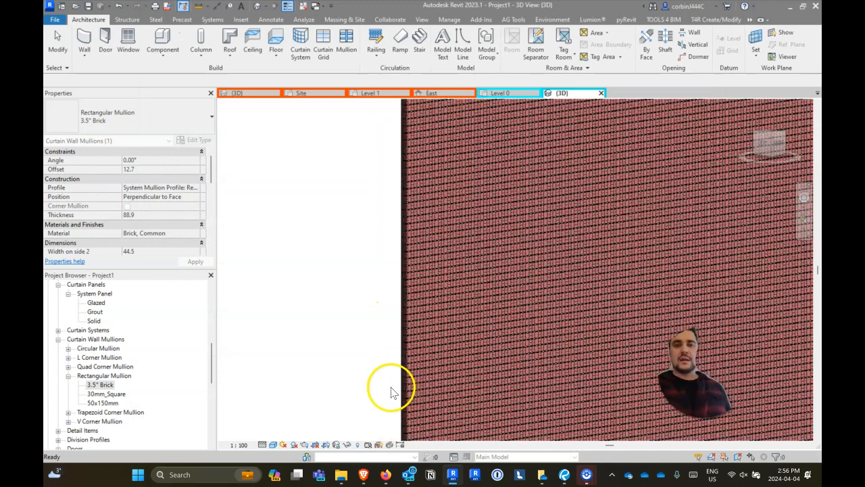
{"action": "scroll", "coordinate": [406, 343], "scroll_direction": "down", "scroll_amount": 3}
{"action": "scroll", "coordinate": [390, 382], "scroll_direction": "up", "scroll_amount": 2}
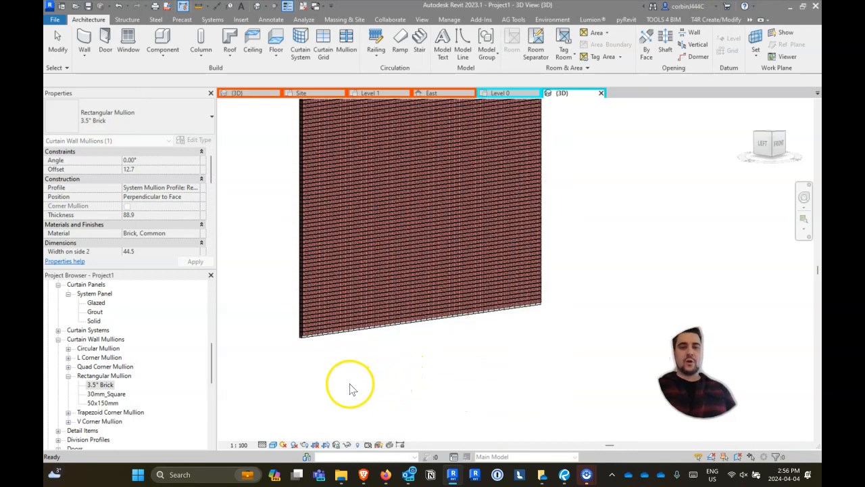
{"action": "left_click", "coordinate": [355, 384]}
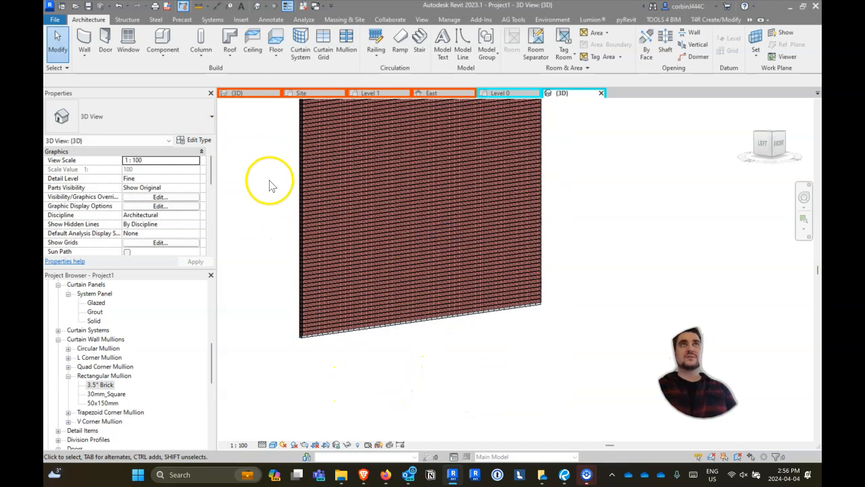
{"action": "left_click_drag", "start_coordinate": [266, 170], "coordinate": [378, 357]}
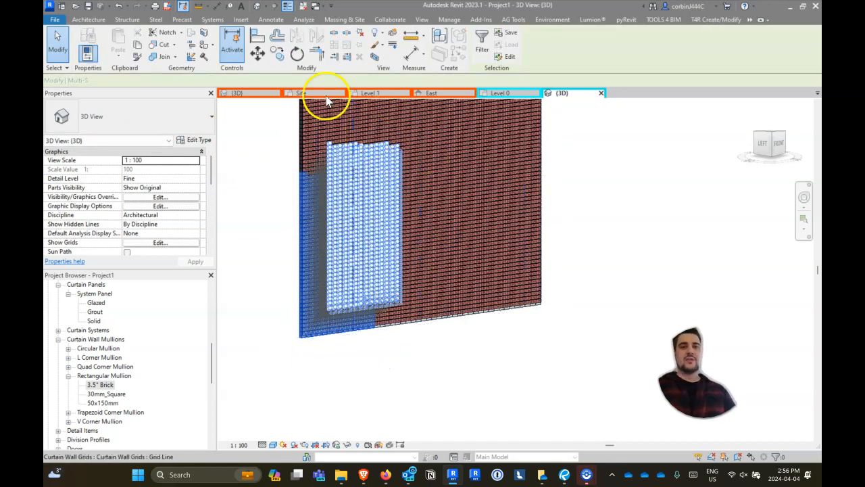
{"action": "left_click", "coordinate": [370, 58]}
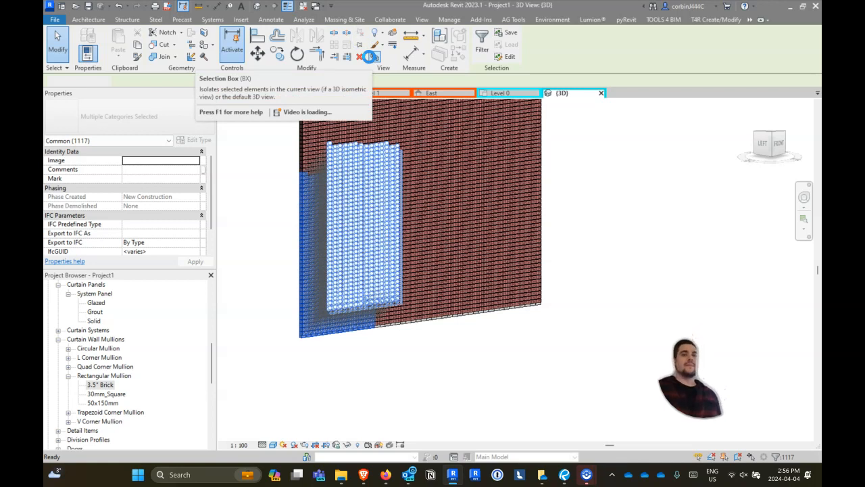
{"action": "key", "text": "Escape"}
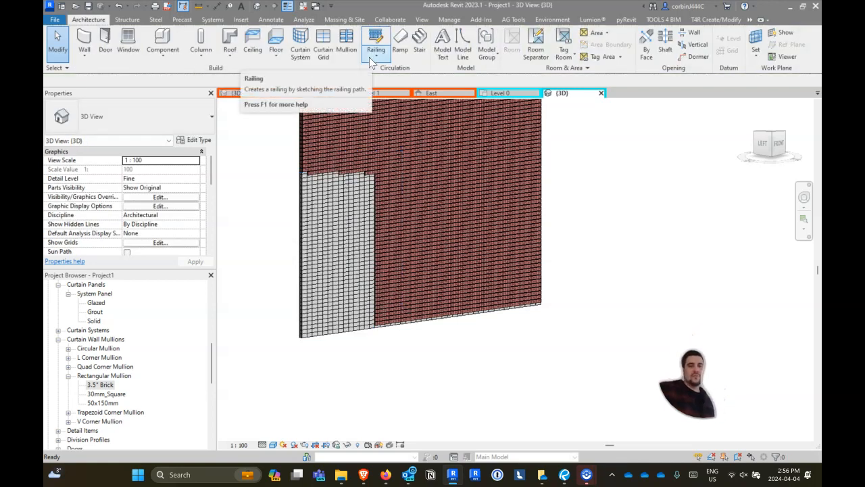
- Select the exposed grout panels at the wall's lower left corner, filtering the selection to Curtain Panels only
{"action": "scroll", "coordinate": [304, 181], "scroll_direction": "up", "scroll_amount": 5}
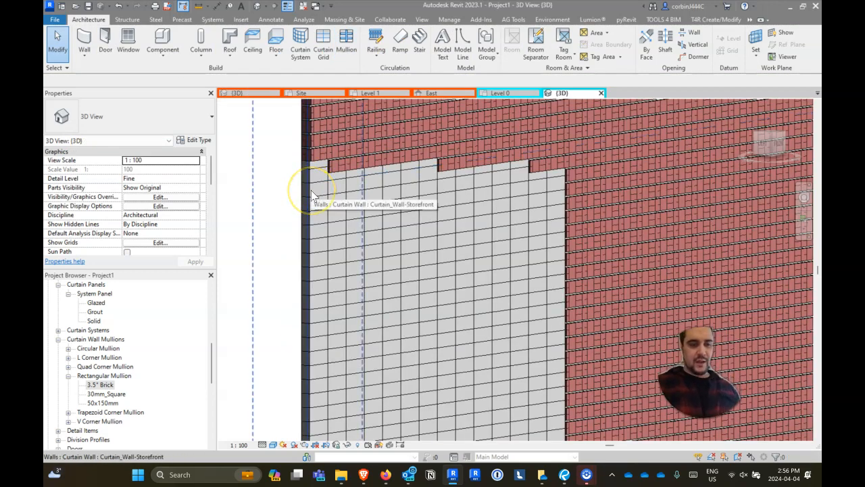
{"action": "left_click", "coordinate": [311, 190]}
{"action": "scroll", "coordinate": [316, 169], "scroll_direction": "down", "scroll_amount": 5}
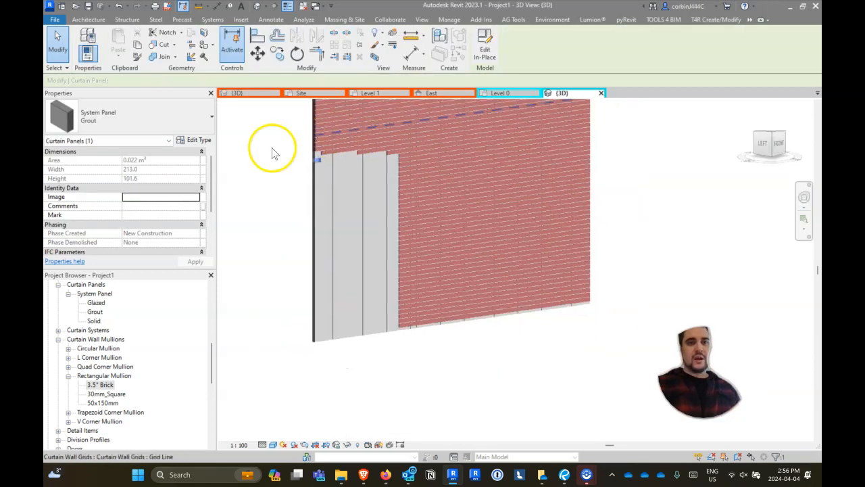
{"action": "left_click", "coordinate": [273, 148]}
{"action": "left_click_drag", "start_coordinate": [274, 148], "coordinate": [404, 361]}
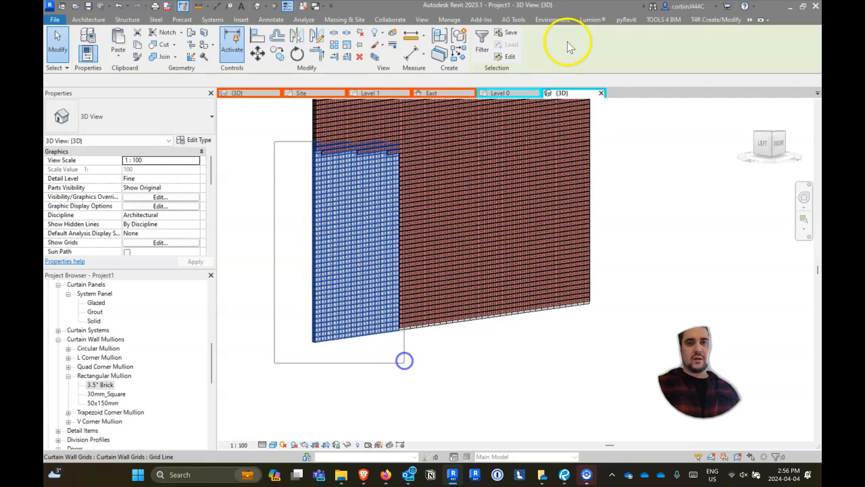
{"action": "left_click", "coordinate": [482, 41]}
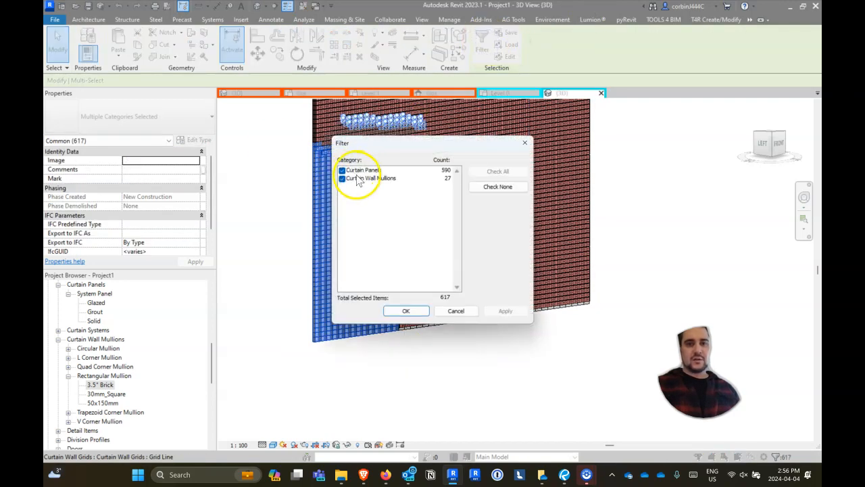
{"action": "left_click", "coordinate": [351, 179]}
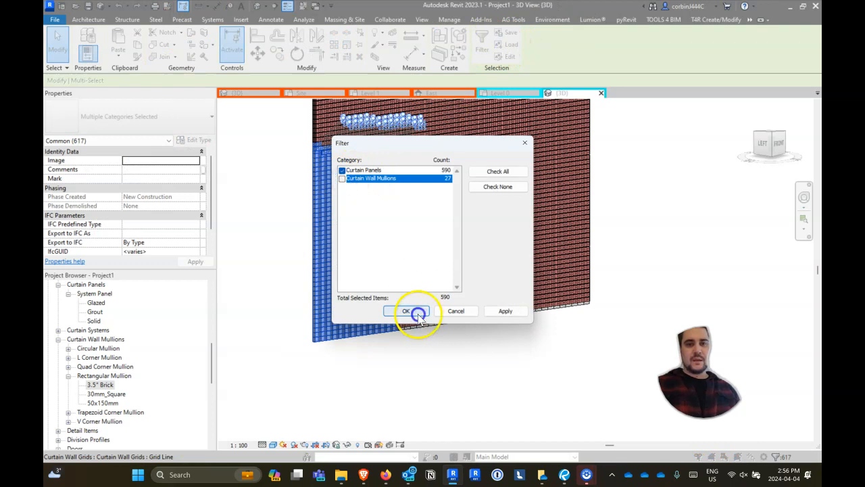
{"action": "left_click", "coordinate": [409, 311]}
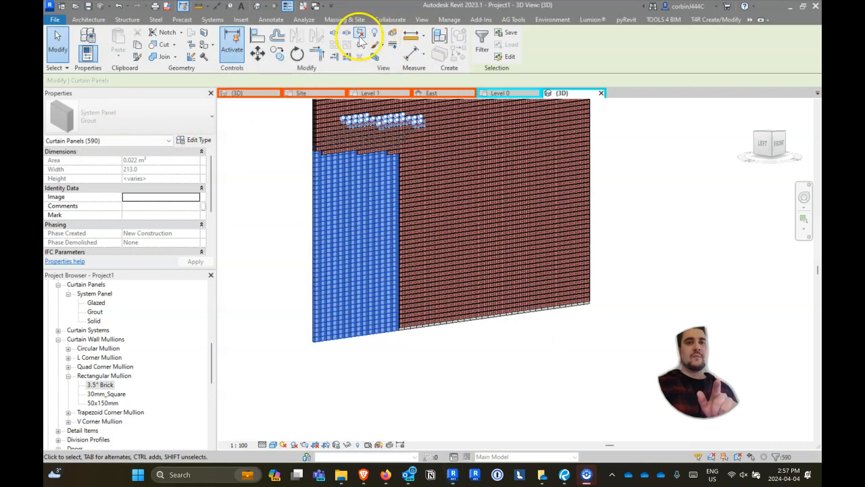
- Unpin the selected grout panels and check their available types for an empty panel
{"action": "left_click", "coordinate": [108, 116]}
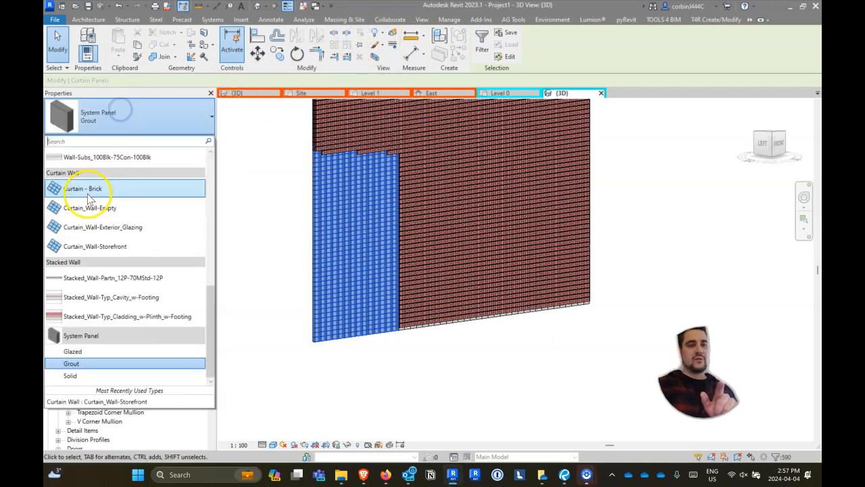
{"action": "scroll", "coordinate": [111, 309], "scroll_direction": "up", "scroll_amount": 2}
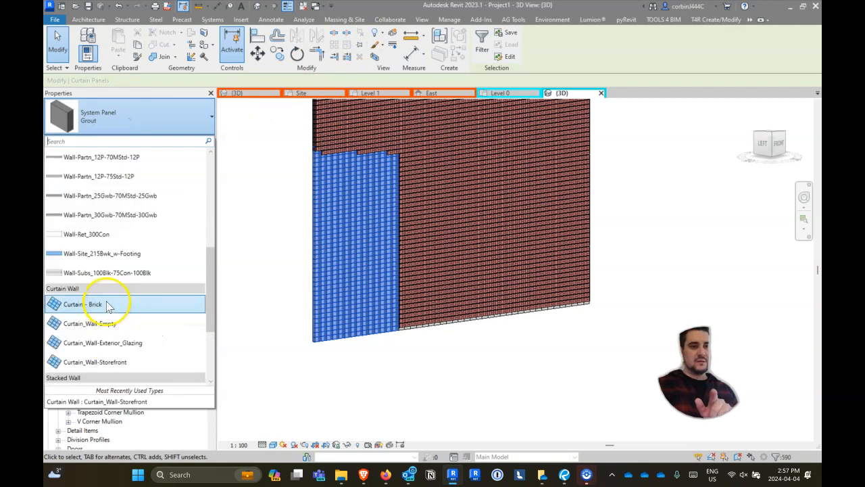
{"action": "scroll", "coordinate": [115, 290], "scroll_direction": "up", "scroll_amount": 3}
{"action": "scroll", "coordinate": [129, 283], "scroll_direction": "down", "scroll_amount": 6}
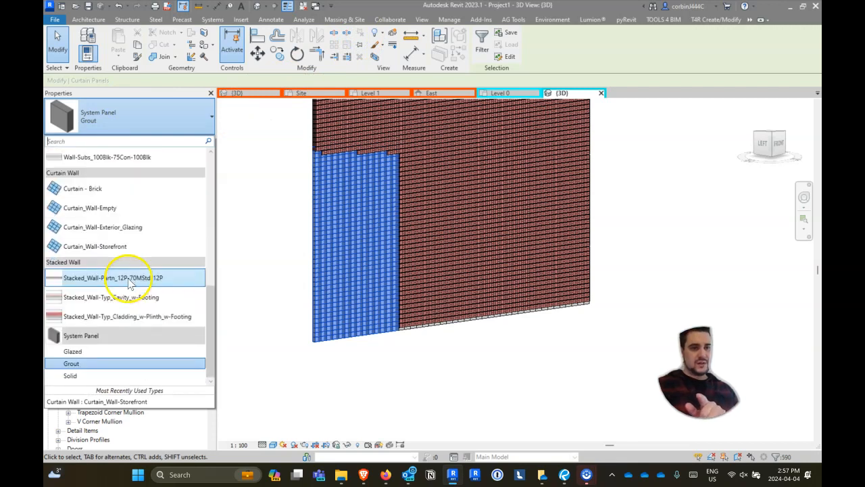
{"action": "left_click", "coordinate": [122, 117]}
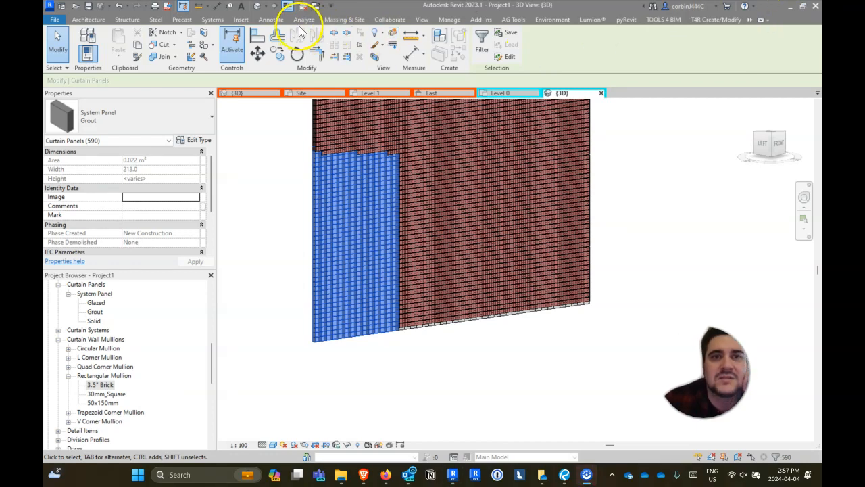
- Search the Autodesk family library for "curtain empty" and load the Empty Panel family
{"action": "left_click", "coordinate": [239, 20]}
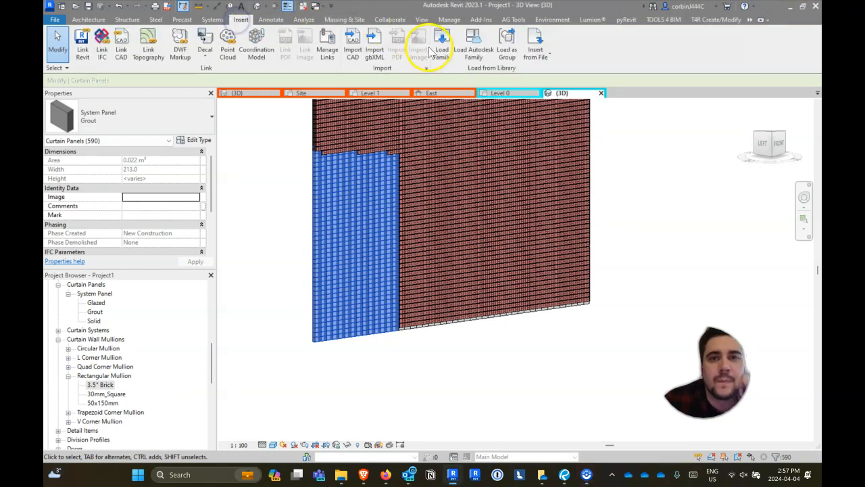
{"action": "left_click", "coordinate": [468, 53]}
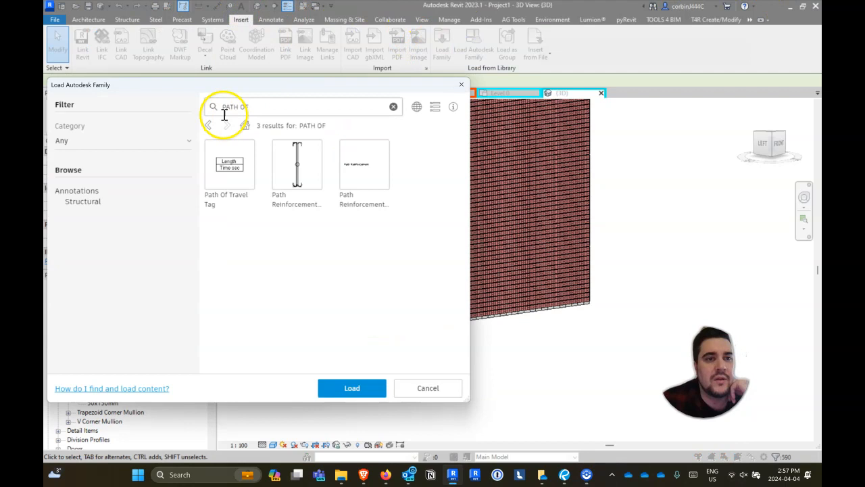
{"action": "left_click_drag", "start_coordinate": [247, 107], "coordinate": [177, 108]}
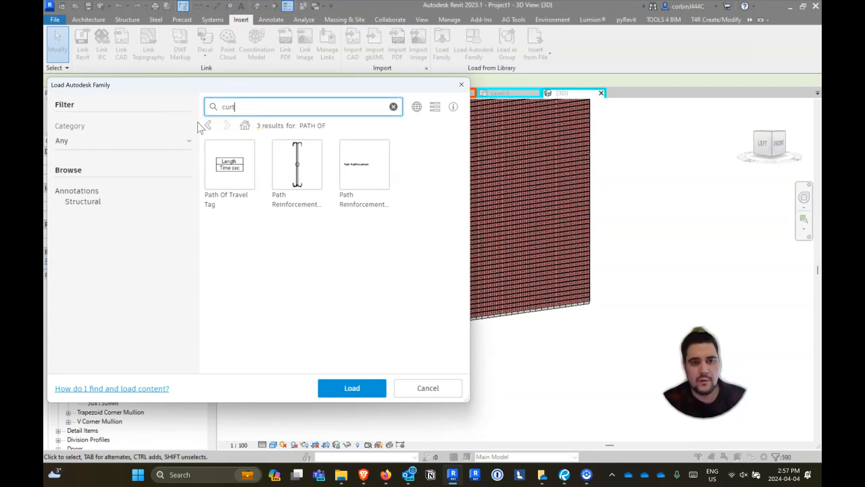
{"action": "type", "text": "curtatn empty"}
{"action": "key", "text": "Return"}
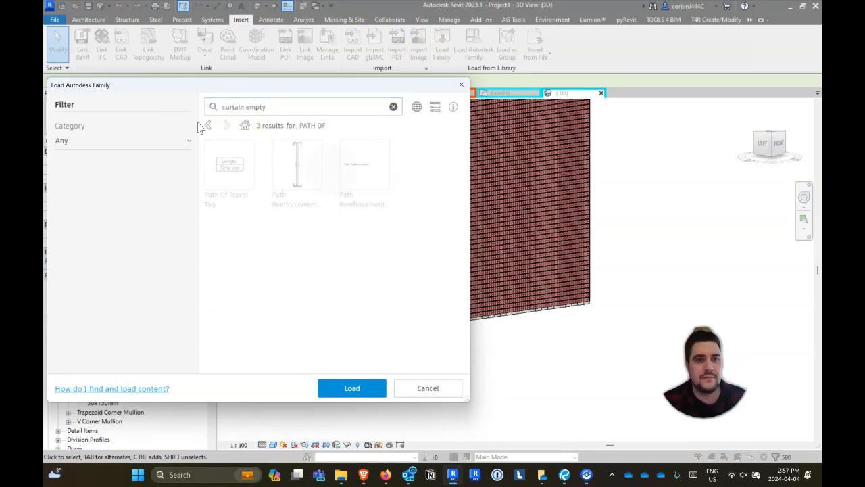
{"action": "left_click", "coordinate": [230, 186]}
{"action": "left_click", "coordinate": [209, 143]}
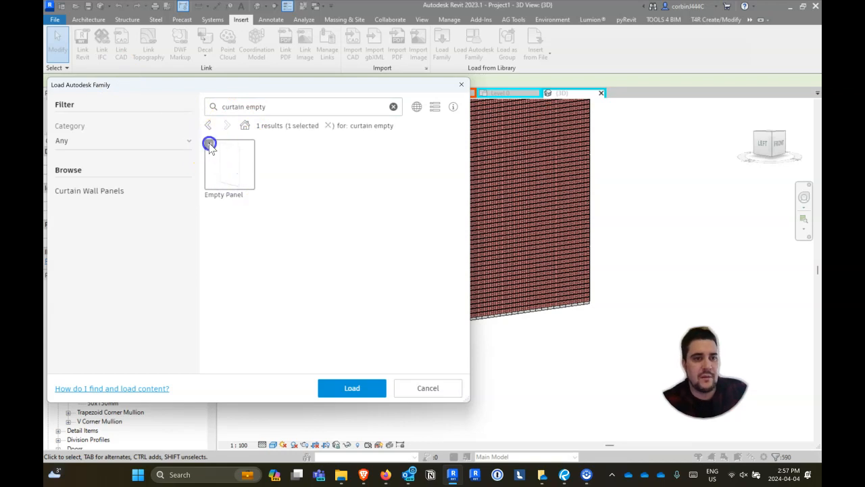
{"action": "left_click", "coordinate": [371, 389]}
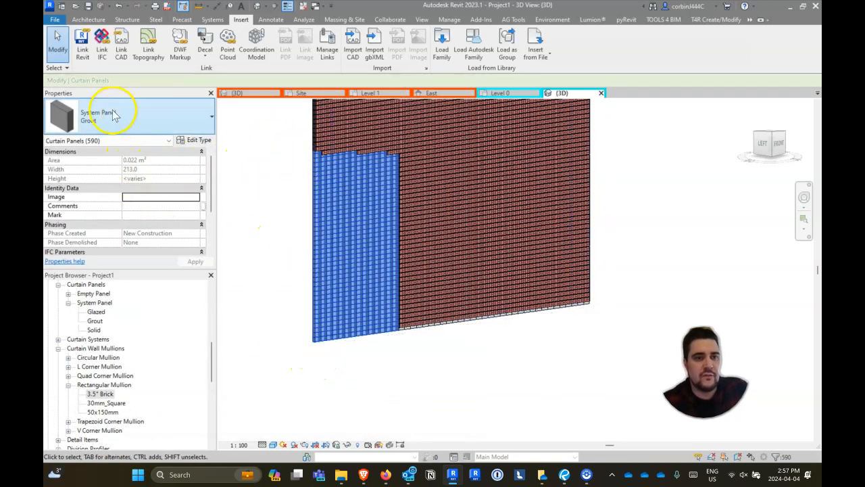
- Change the selected grout panels to the Empty Panel type and examine the brick edges around the opening
{"action": "left_click", "coordinate": [100, 229]}
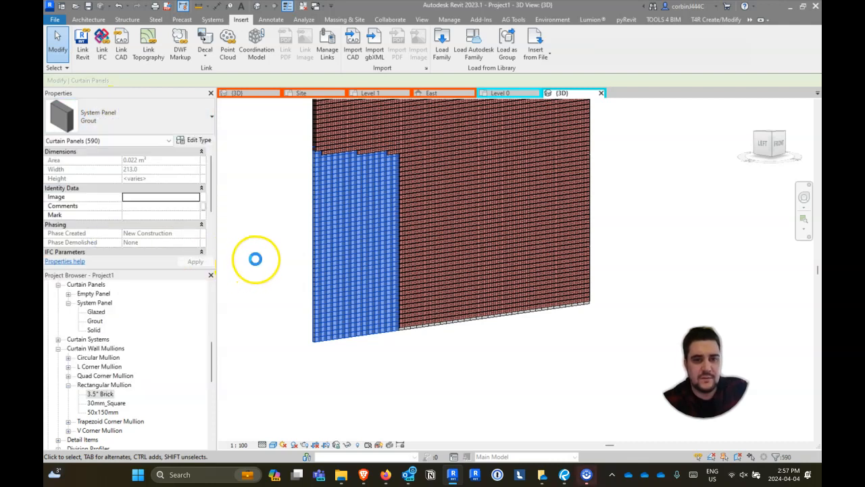
{"action": "left_click", "coordinate": [259, 256]}
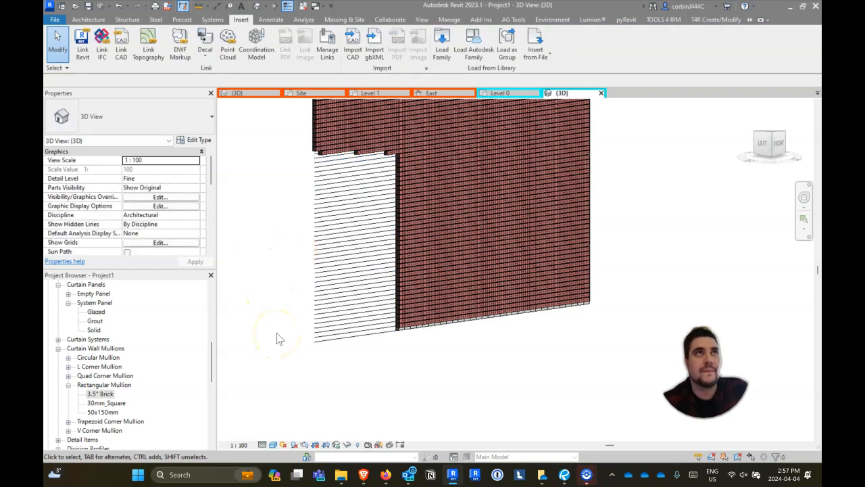
{"action": "scroll", "coordinate": [385, 102], "scroll_direction": "up", "scroll_amount": 8}
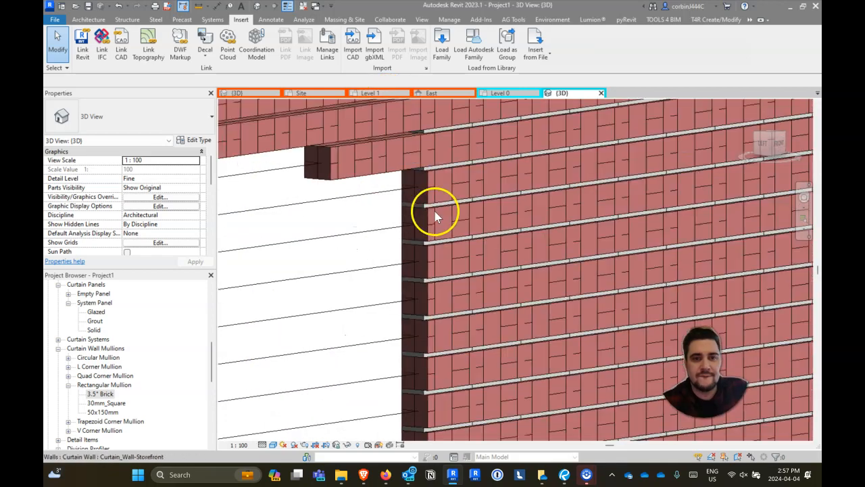
{"action": "scroll", "coordinate": [421, 222], "scroll_direction": "down", "scroll_amount": 10}
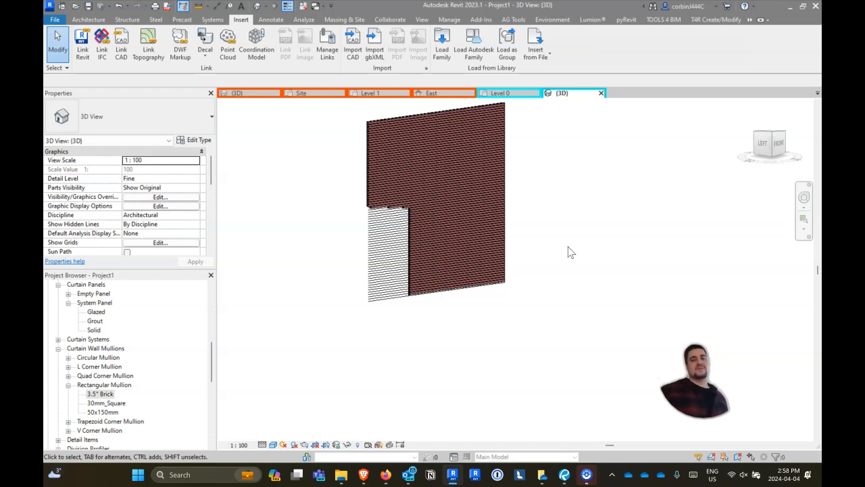
- Open the Level 1 floor plan at the area beside the existing straight wall
{"action": "left_click", "coordinate": [105, 19]}
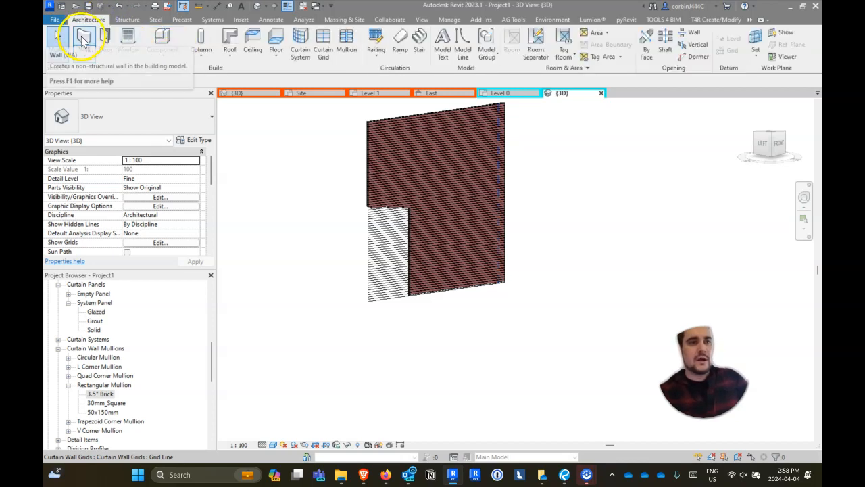
{"action": "scroll", "coordinate": [98, 328], "scroll_direction": "up", "scroll_amount": 10}
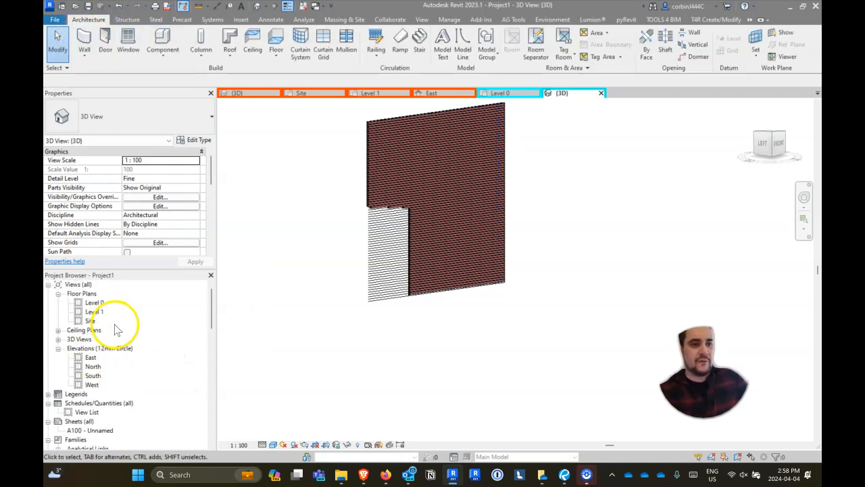
{"action": "double_click", "coordinate": [94, 312]}
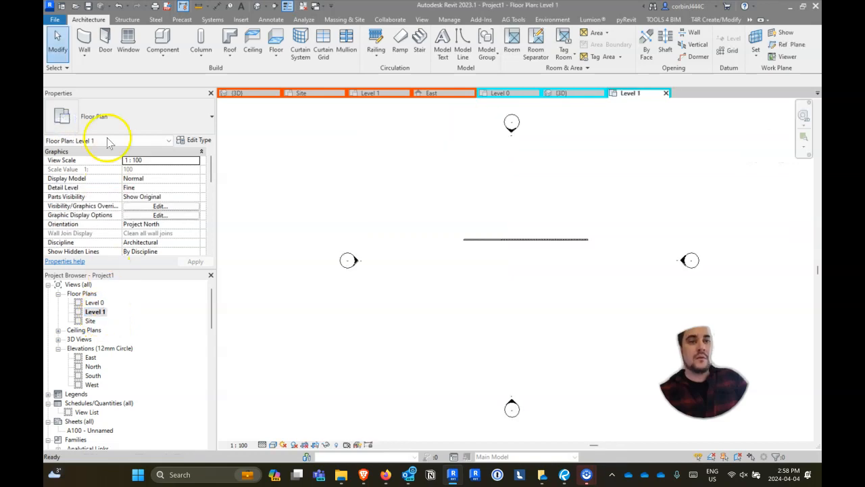
{"action": "scroll", "coordinate": [632, 372], "scroll_direction": "up", "scroll_amount": 3}
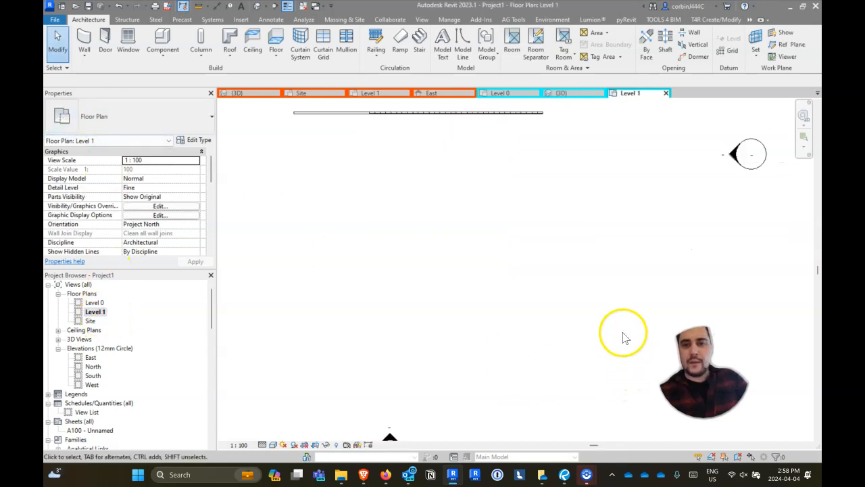
- Draw an arc-shaped wall of type Curtain - Brick on Level 1, beyond the right end of the straight wall
{"action": "left_click", "coordinate": [88, 47]}
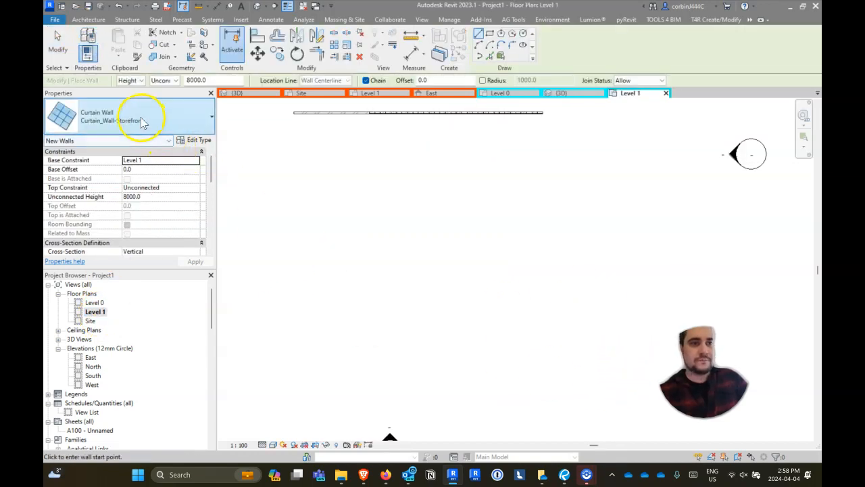
{"action": "left_click", "coordinate": [138, 120]}
{"action": "scroll", "coordinate": [128, 203], "scroll_direction": "up", "scroll_amount": 3}
{"action": "left_click", "coordinate": [120, 246]}
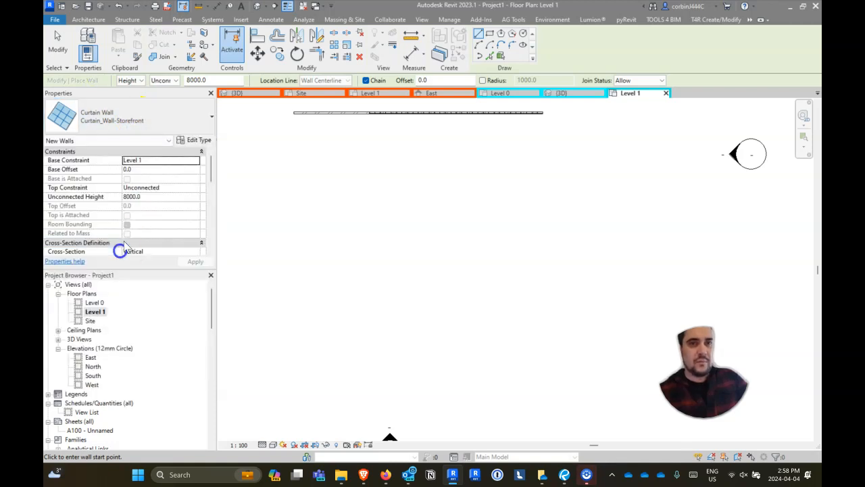
{"action": "left_click", "coordinate": [477, 45]}
{"action": "left_click", "coordinate": [610, 215]}
{"action": "scroll", "coordinate": [637, 166], "scroll_direction": "up", "scroll_amount": 2}
{"action": "left_click", "coordinate": [641, 167]}
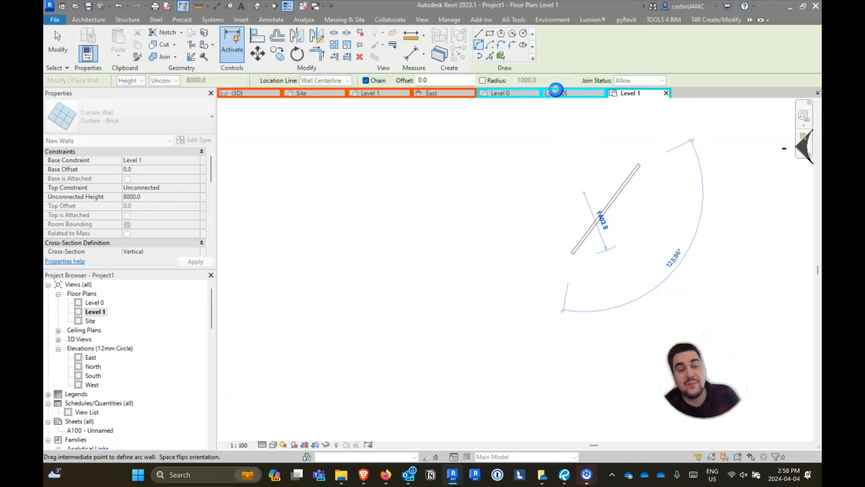
- Examine the bricks and gaps along the top of the curved wall in the 3D view
{"action": "left_click", "coordinate": [555, 91]}
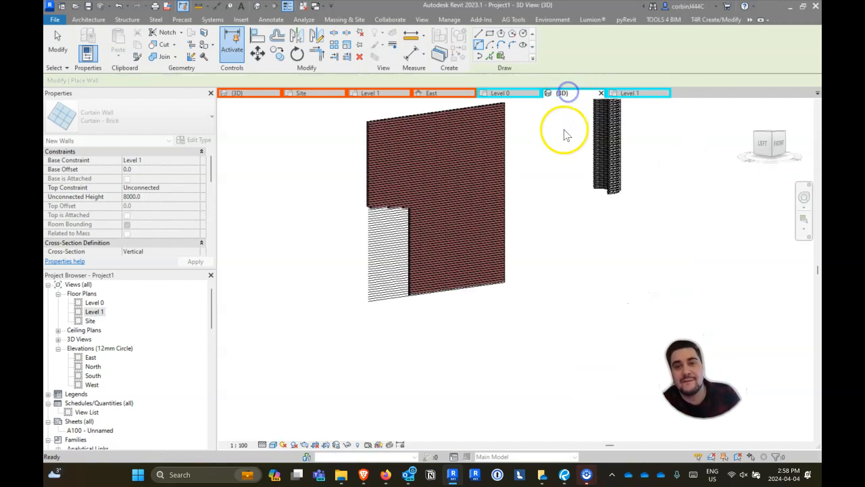
{"action": "key", "text": "Caps_Lock"}
{"action": "middle_click_drag", "start_coordinate": [634, 258], "coordinate": [494, 361], "text": "shift"}
{"action": "scroll", "coordinate": [548, 147], "scroll_direction": "up", "scroll_amount": 3}
{"action": "scroll", "coordinate": [492, 183], "scroll_direction": "down", "scroll_amount": 3}
{"action": "scroll", "coordinate": [500, 139], "scroll_direction": "up", "scroll_amount": 3}
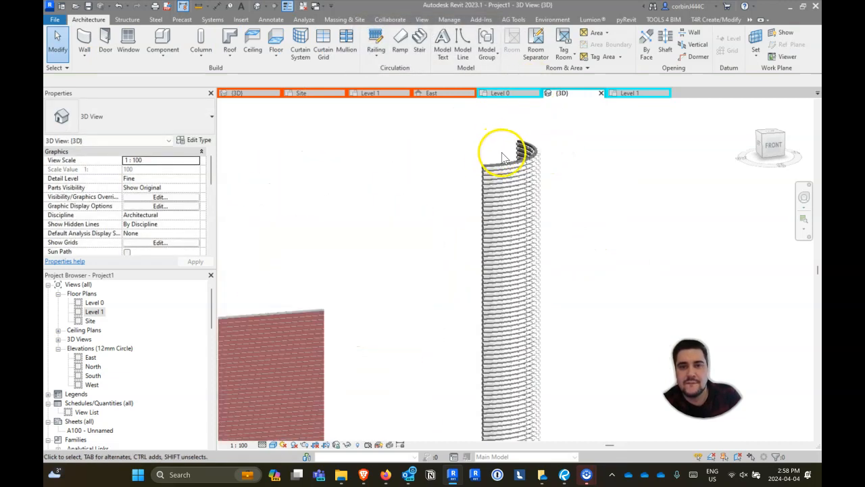
{"action": "scroll", "coordinate": [499, 179], "scroll_direction": "up", "scroll_amount": 5}
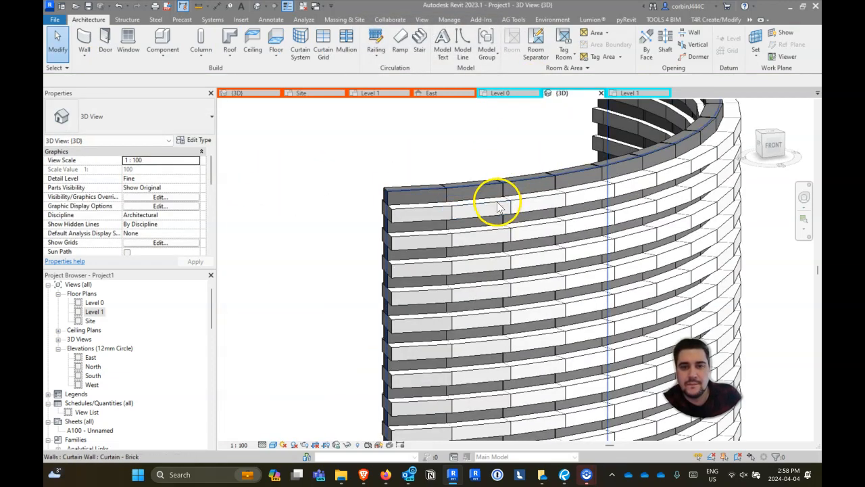
{"action": "left_click", "coordinate": [494, 200]}
{"action": "key", "text": "Escape"}
{"action": "scroll", "coordinate": [467, 177], "scroll_direction": "down", "scroll_amount": 5}
{"action": "scroll", "coordinate": [466, 177], "scroll_direction": "down", "scroll_amount": 3}
- Select and unpin all elements of the curved wall, filtering the selection to Curtain Wall Mullions only
{"action": "left_click_drag", "start_coordinate": [412, 126], "coordinate": [531, 441]}
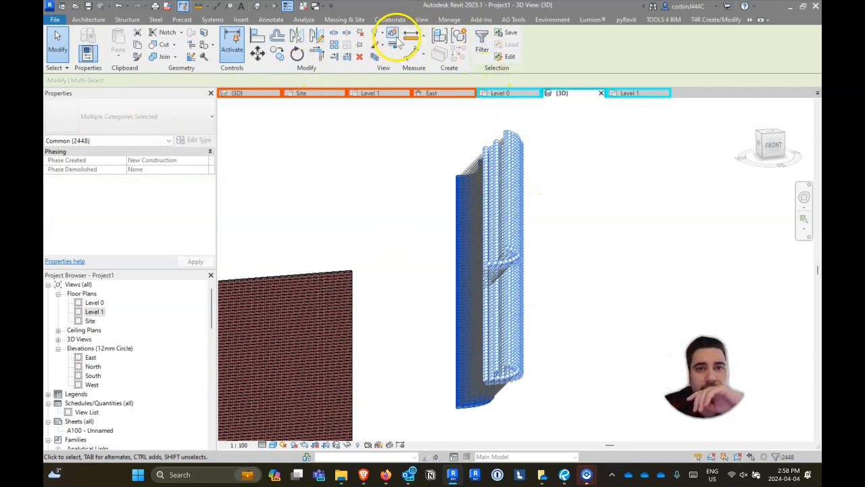
{"action": "left_click", "coordinate": [360, 34]}
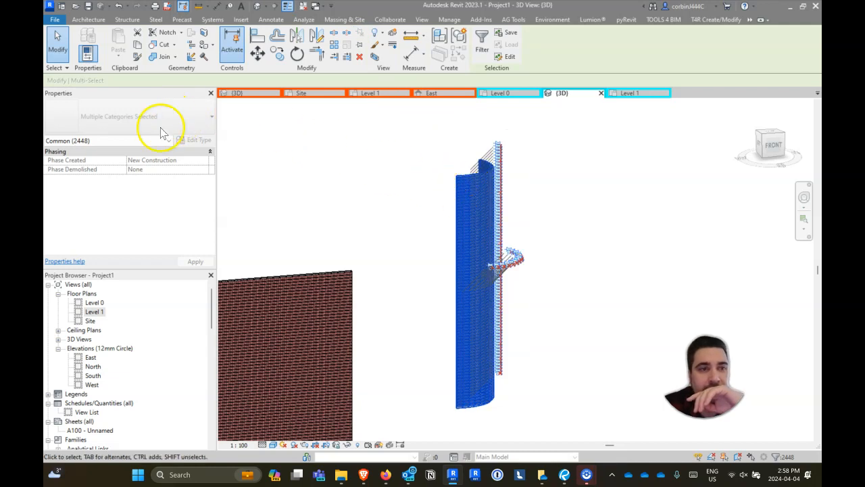
{"action": "left_click", "coordinate": [481, 46]}
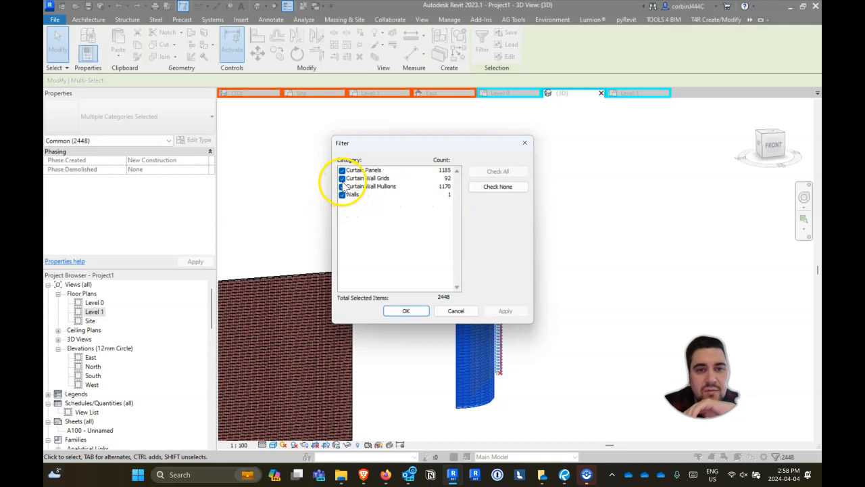
{"action": "left_click", "coordinate": [494, 187]}
{"action": "left_click", "coordinate": [342, 186]}
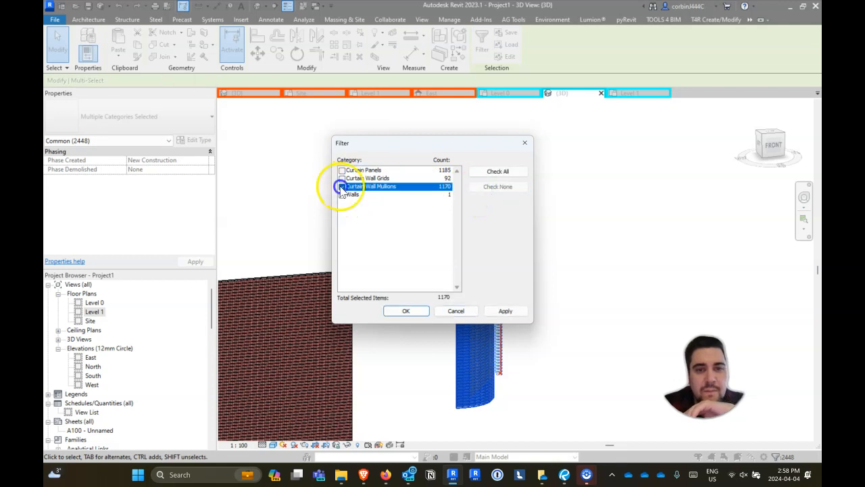
{"action": "left_click", "coordinate": [405, 310]}
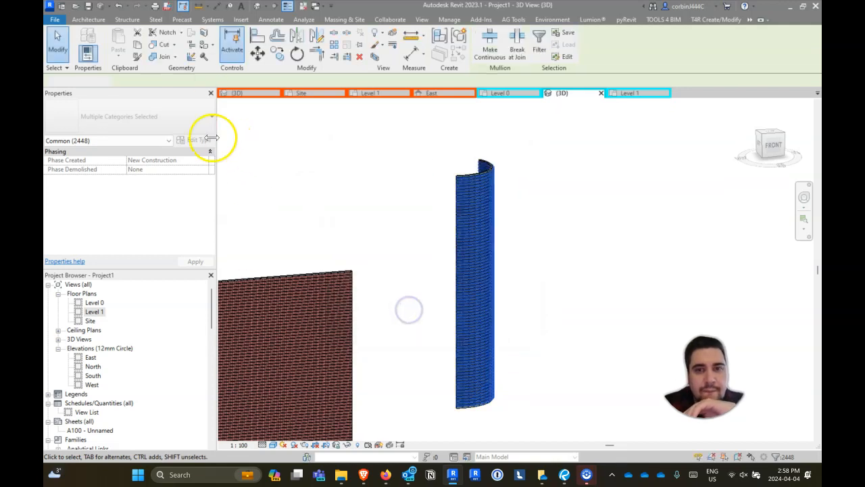
- Change the selected curved wall mullions to the 3.5" Brick rectangular mullion type
{"action": "left_click", "coordinate": [107, 115]}
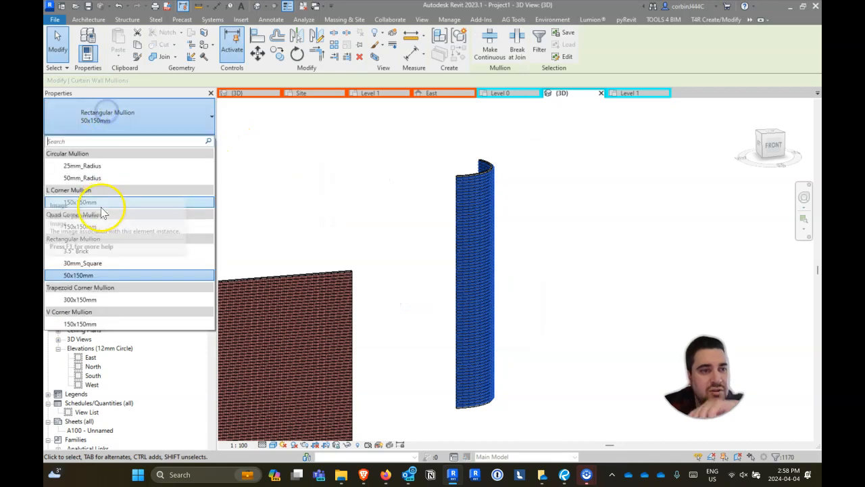
{"action": "left_click", "coordinate": [94, 251]}
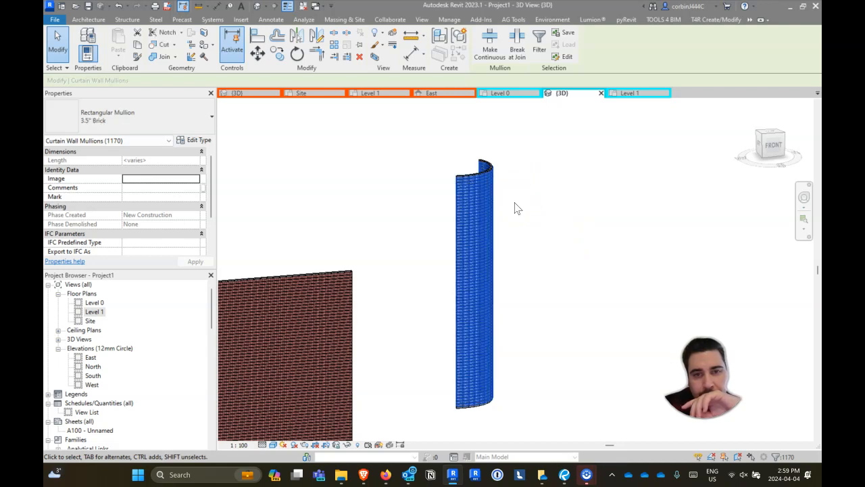
{"action": "left_click", "coordinate": [579, 215]}
{"action": "middle_click_drag", "start_coordinate": [560, 198], "coordinate": [482, 219], "text": "shift"}
{"action": "scroll", "coordinate": [482, 223], "scroll_direction": "up", "scroll_amount": 5}
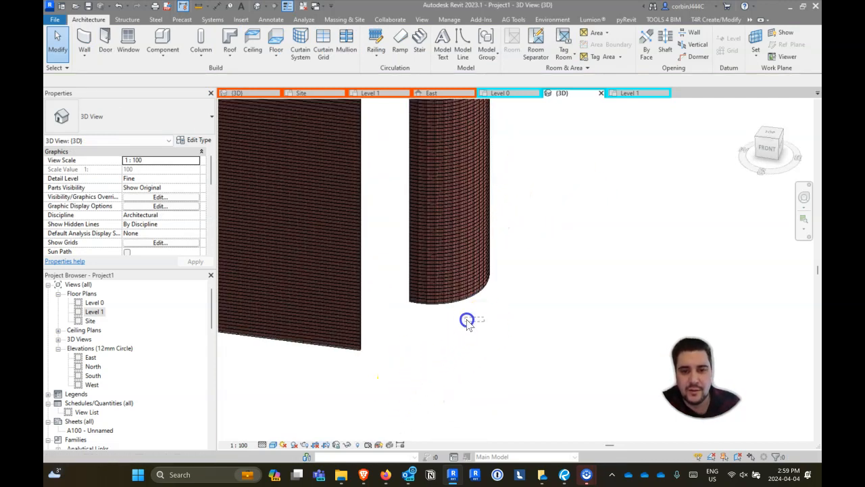
- Delete the brick mullions in a narrow strip at the curved wall's base, filtering the selection to Curtain Panels and Curtain Wall Mullions
{"action": "middle_click_drag", "start_coordinate": [533, 313], "coordinate": [530, 373], "text": "shift"}
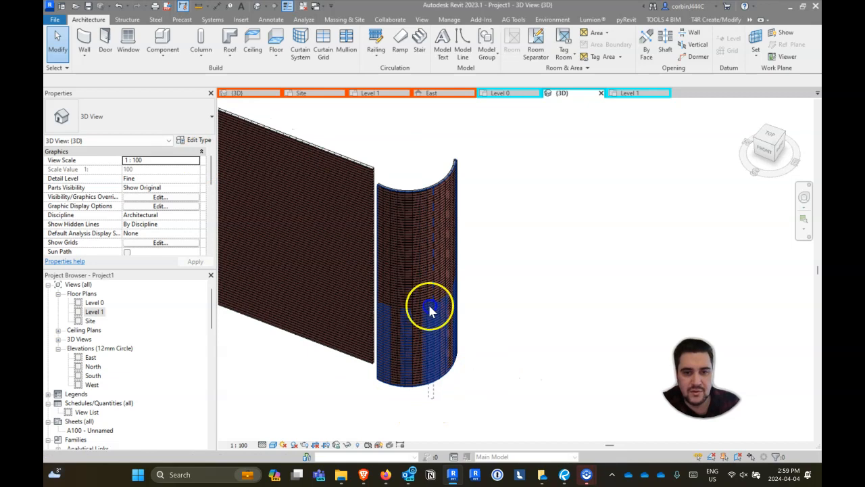
{"action": "left_click_drag", "start_coordinate": [430, 306], "coordinate": [430, 308]}
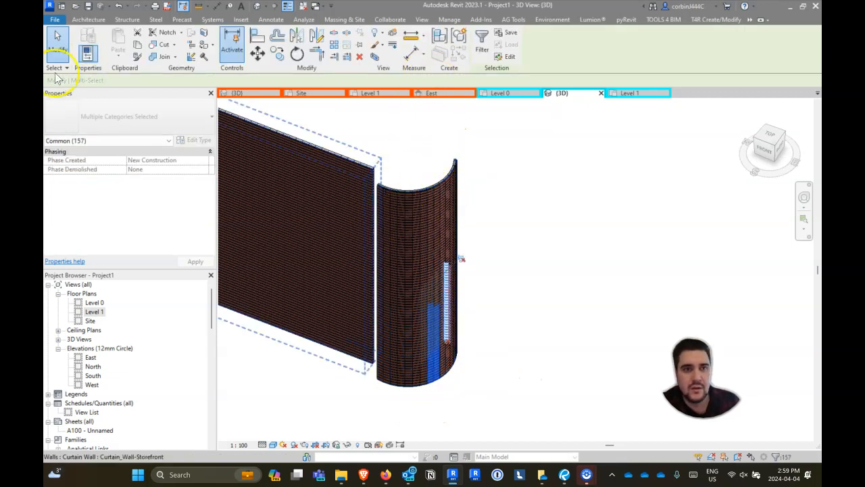
{"action": "left_click", "coordinate": [482, 44]}
{"action": "left_click", "coordinate": [485, 195]}
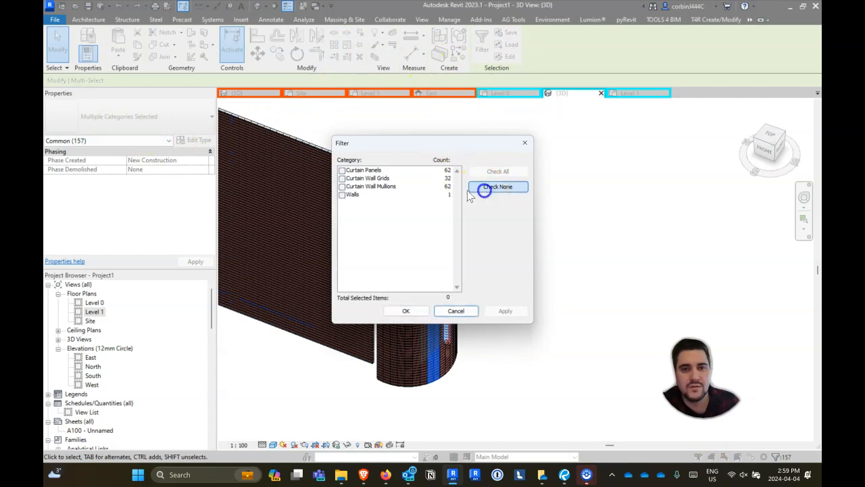
{"action": "left_click", "coordinate": [342, 186]}
{"action": "left_click", "coordinate": [341, 170]}
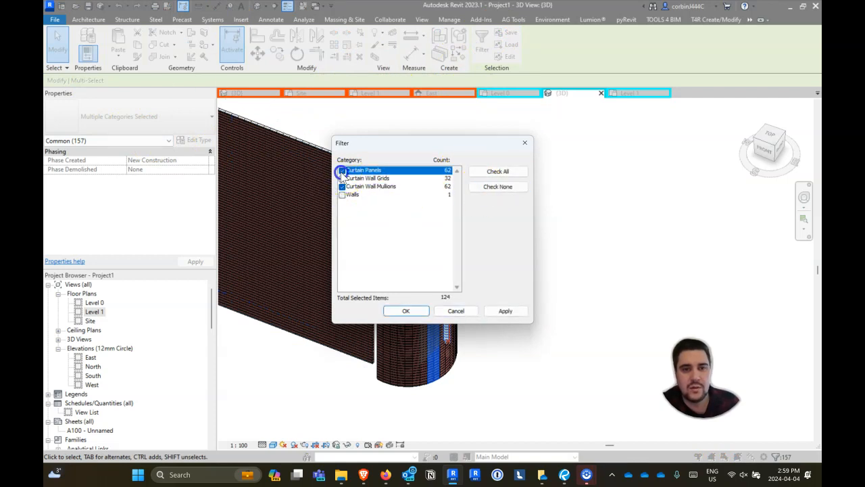
{"action": "left_click", "coordinate": [404, 313]}
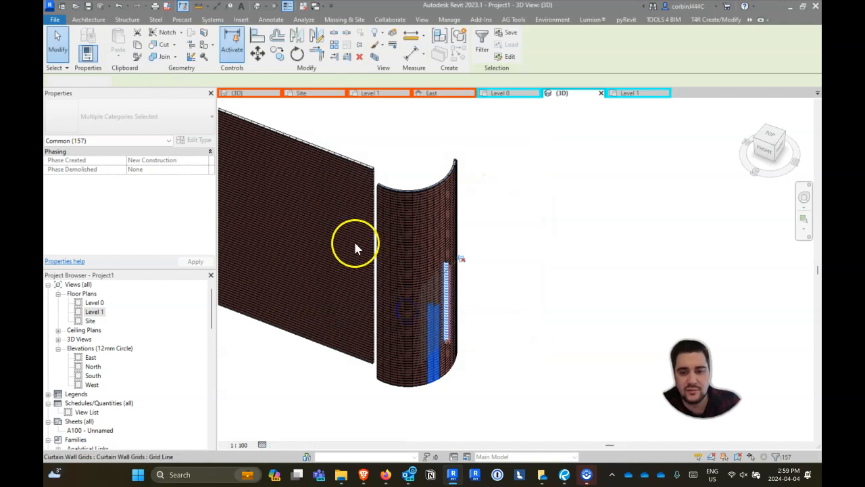
{"action": "key", "text": "Escape"}
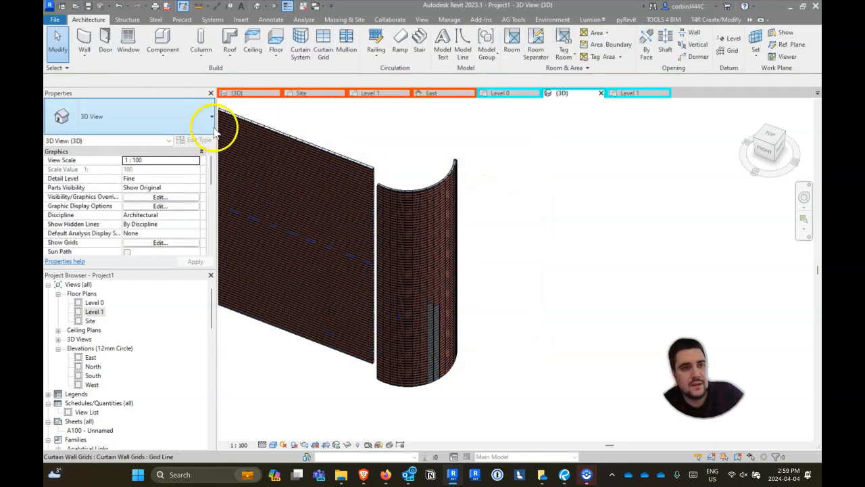
- Try to change the exposed panels in the curved wall's strip to Empty Panel, filtering the selection to Curtain Panels
{"action": "scroll", "coordinate": [439, 386], "scroll_direction": "up", "scroll_amount": 4}
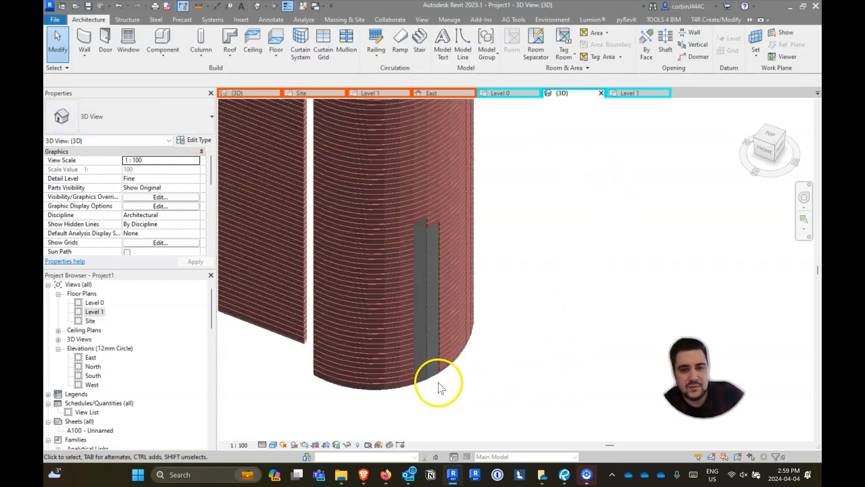
{"action": "left_click_drag", "start_coordinate": [436, 389], "coordinate": [417, 224]}
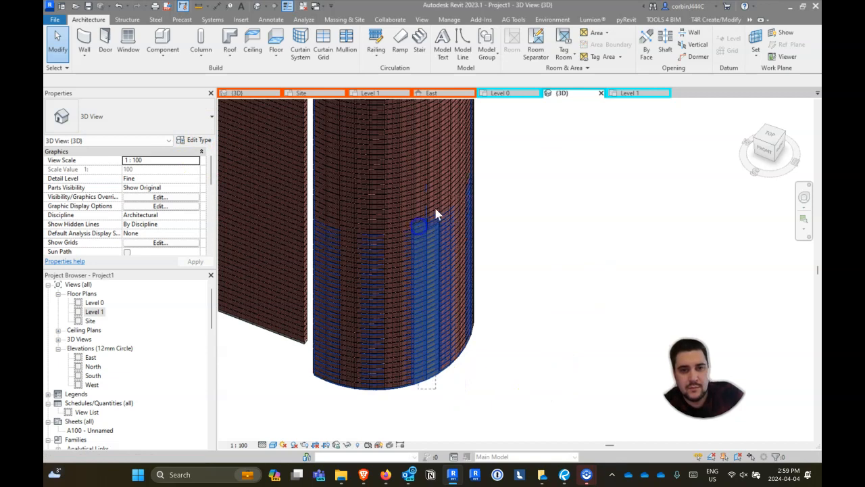
{"action": "left_click", "coordinate": [483, 38]}
{"action": "left_click", "coordinate": [497, 186]}
{"action": "left_click", "coordinate": [342, 171]}
{"action": "left_click", "coordinate": [406, 311]}
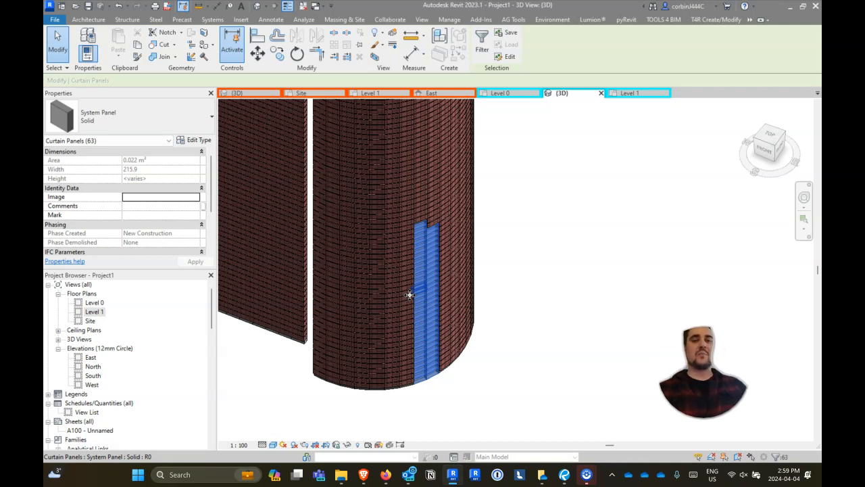
{"action": "left_click", "coordinate": [107, 115]}
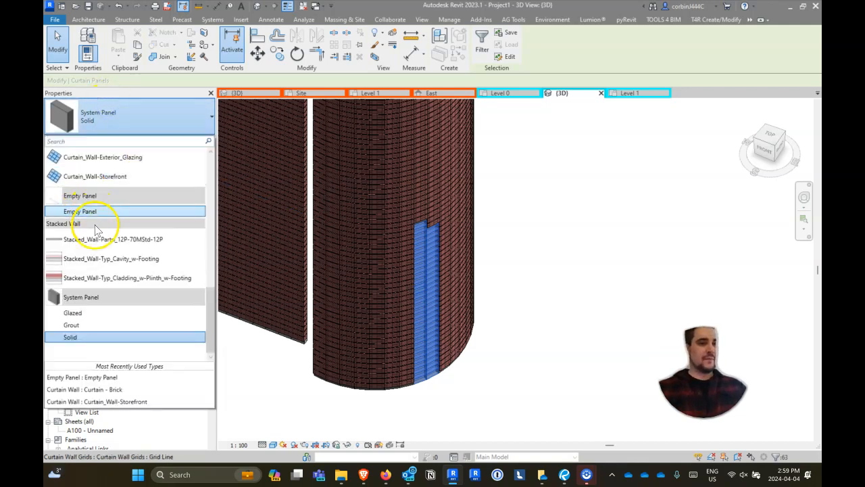
{"action": "left_click", "coordinate": [93, 214]}
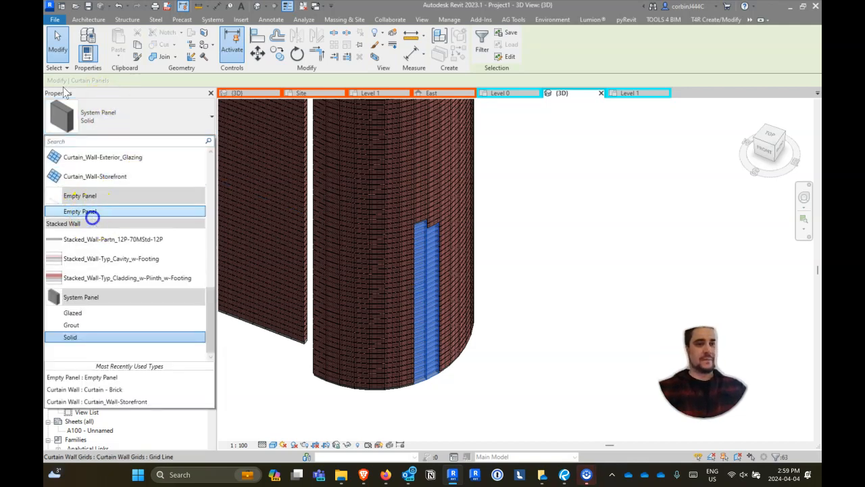
{"action": "left_click", "coordinate": [432, 405]}
- Reselect and unpin the exposed panels at the curved wall's base, keeping only Curtain Panels in the selection
{"action": "scroll", "coordinate": [437, 398], "scroll_direction": "up", "scroll_amount": 2}
{"action": "left_click_drag", "start_coordinate": [440, 392], "coordinate": [416, 233]}
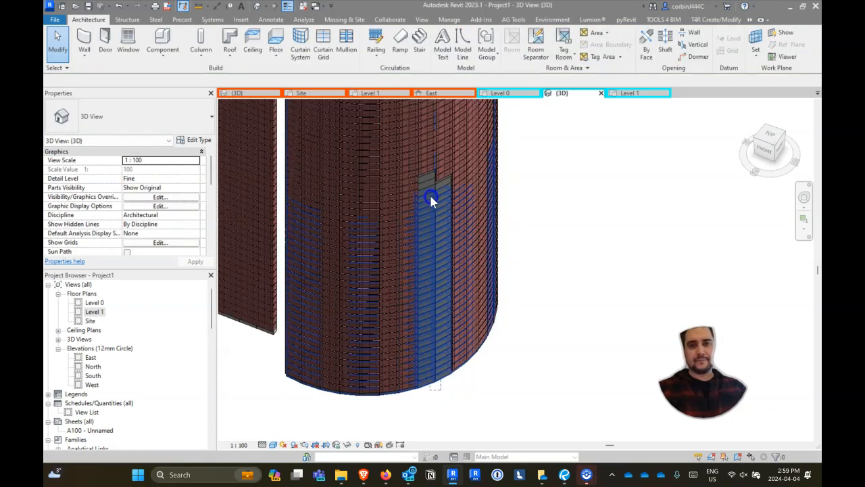
{"action": "left_click_drag", "start_coordinate": [416, 196], "coordinate": [416, 193]}
{"action": "left_click", "coordinate": [479, 53]}
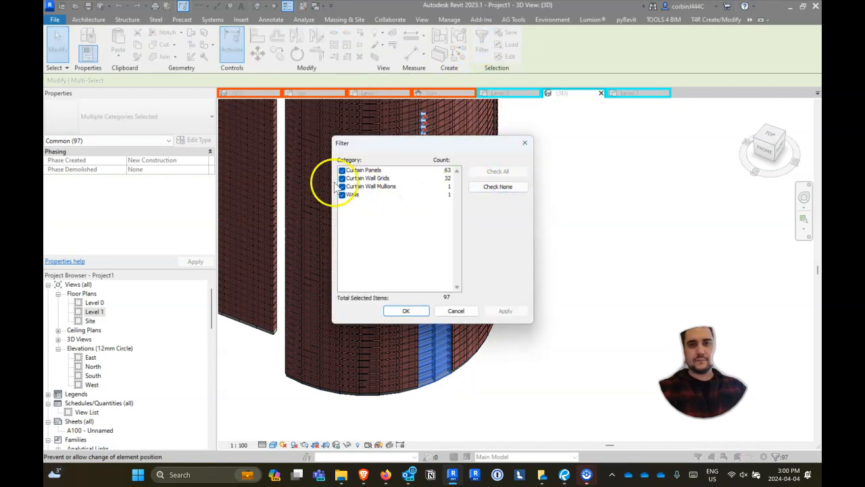
{"action": "left_click", "coordinate": [497, 186]}
{"action": "left_click", "coordinate": [342, 171]}
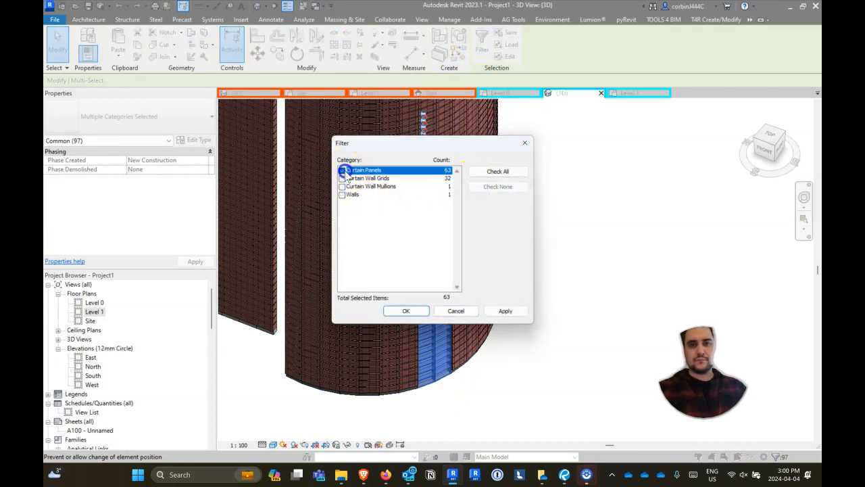
{"action": "left_click", "coordinate": [406, 311]}
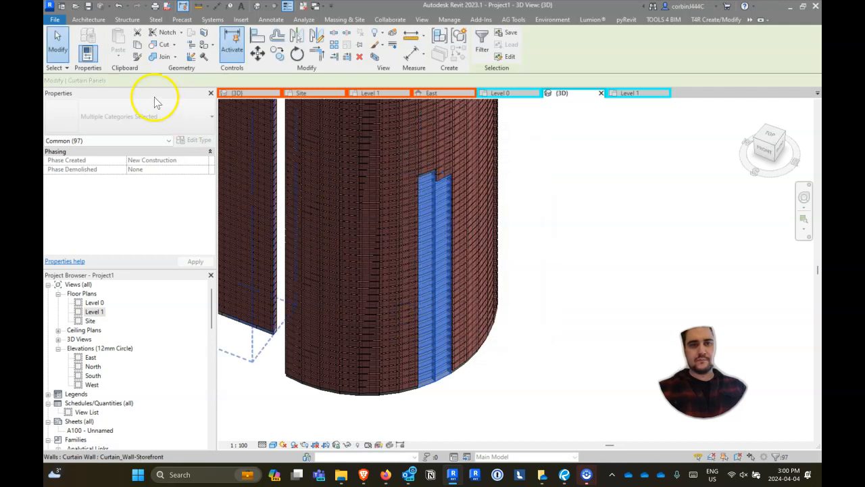
- Change the selected curved wall panels to the Empty Panel type to open up the strip
{"action": "left_click", "coordinate": [108, 118]}
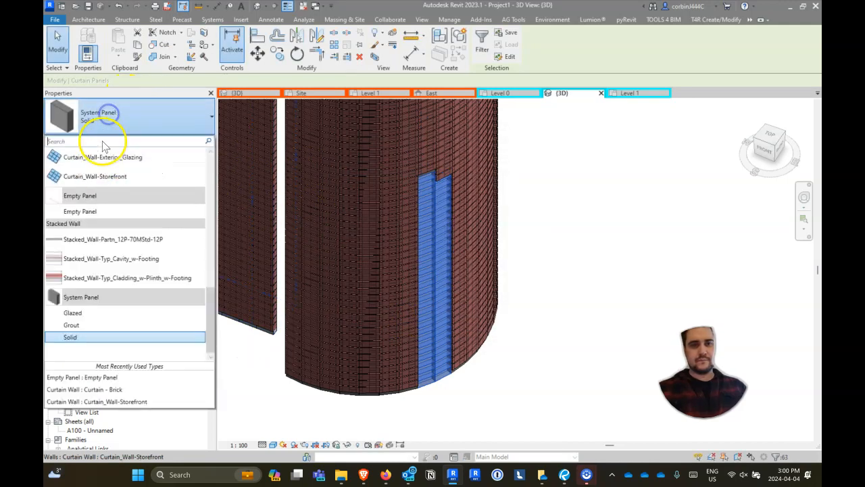
{"action": "left_click", "coordinate": [94, 215]}
{"action": "left_click", "coordinate": [662, 316]}
{"action": "scroll", "coordinate": [616, 302], "scroll_direction": "down", "scroll_amount": 2}
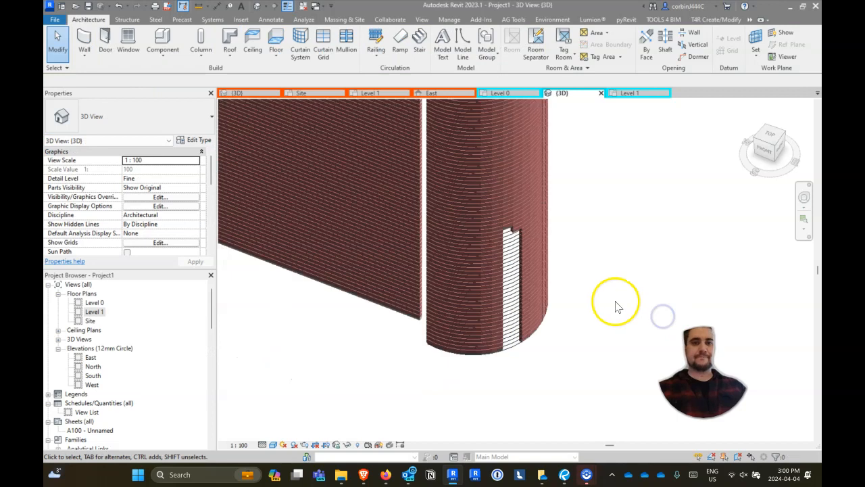
{"action": "scroll", "coordinate": [616, 302], "scroll_direction": "down", "scroll_amount": 4}
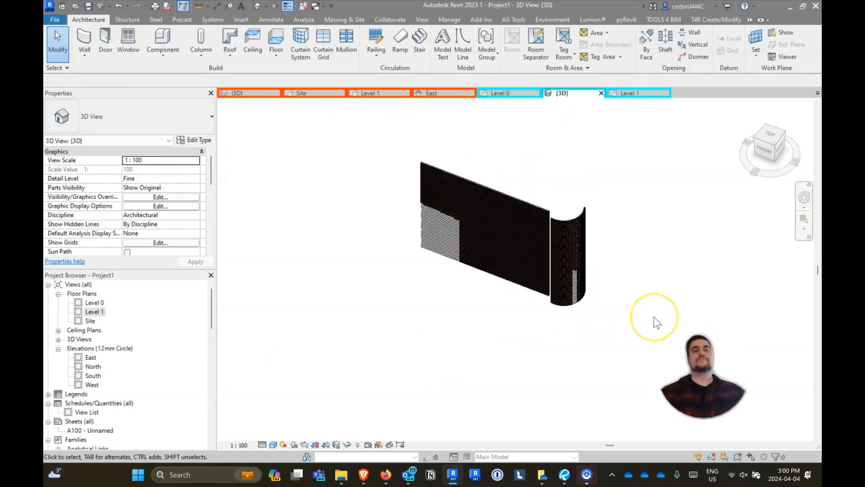